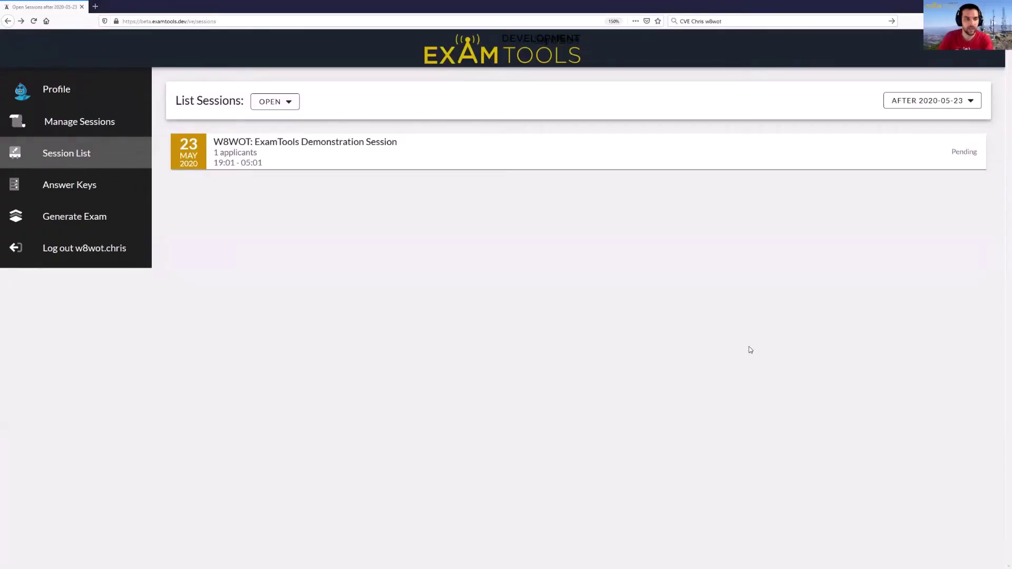
# - Open the demonstration session, then go to the Upcoming Sessions admin list
pyautogui.click(366, 160)
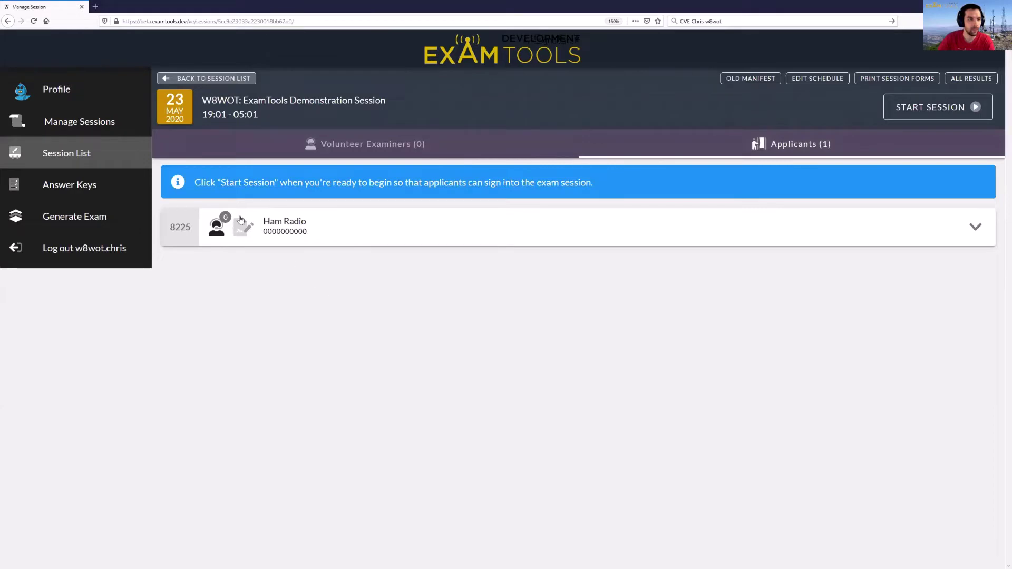
pyautogui.click(84, 120)
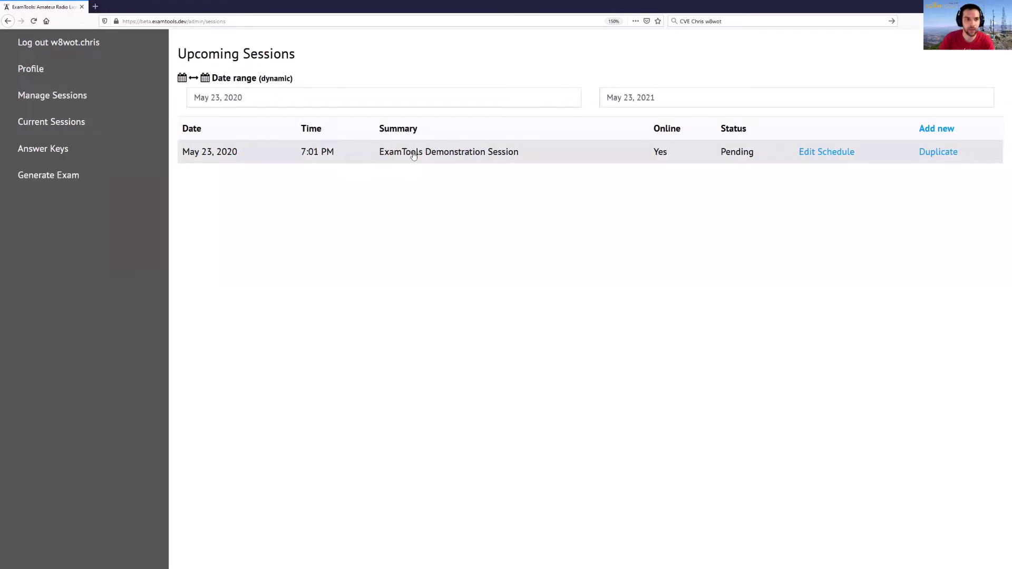
# - Change the session manifest's current state from Pending to In Progress, then return to Current Sessions
pyautogui.click(414, 154)
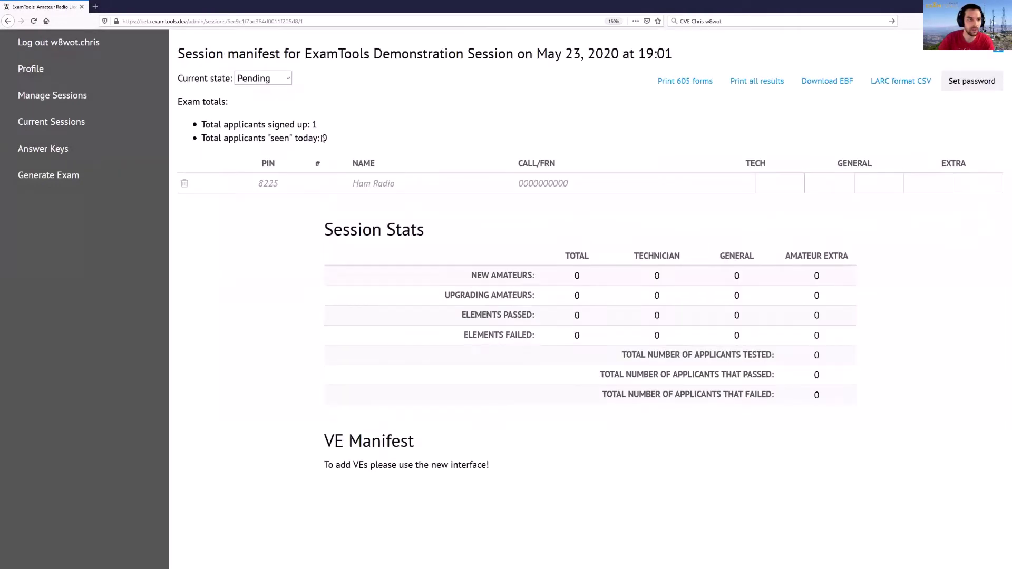
pyautogui.click(286, 84)
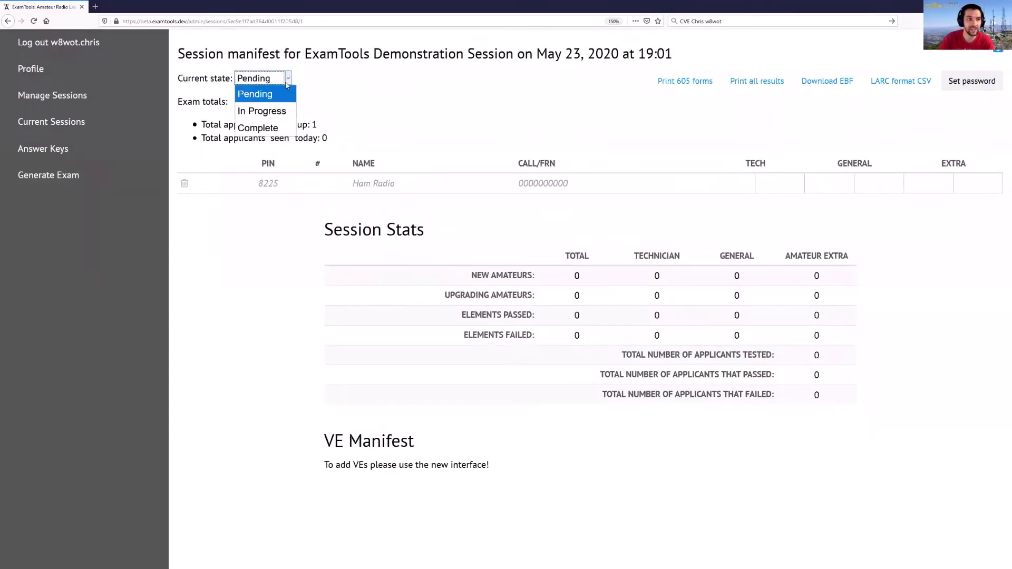
pyautogui.click(277, 112)
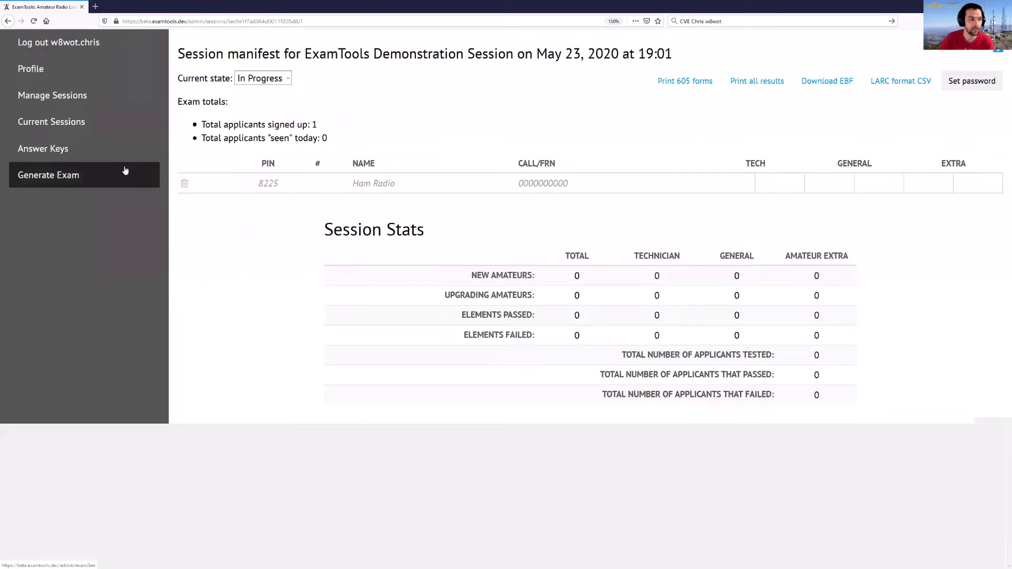
pyautogui.click(79, 132)
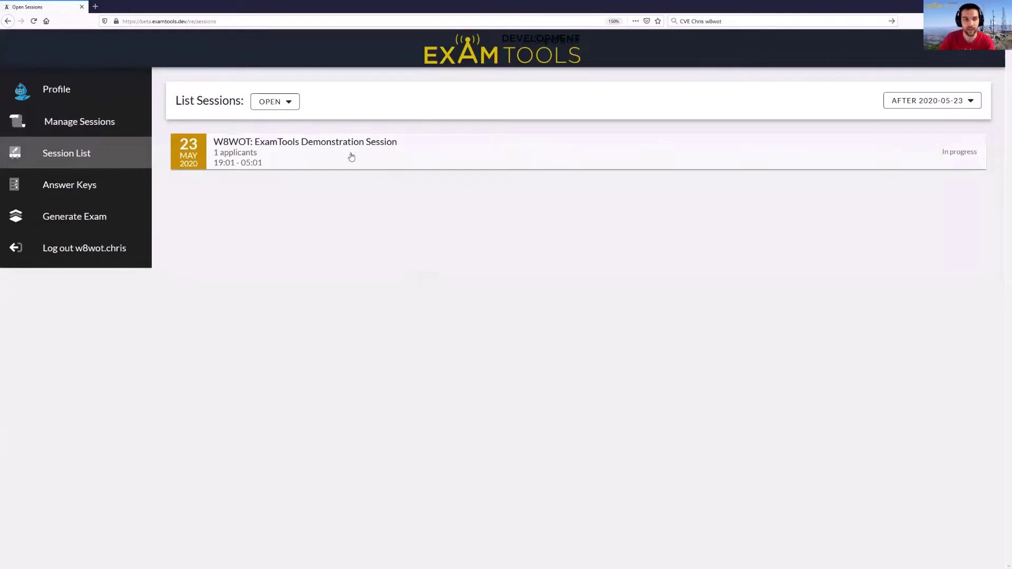
# - Open the demonstration session's Volunteer Examiners tab and start adding examiners
pyautogui.click(351, 157)
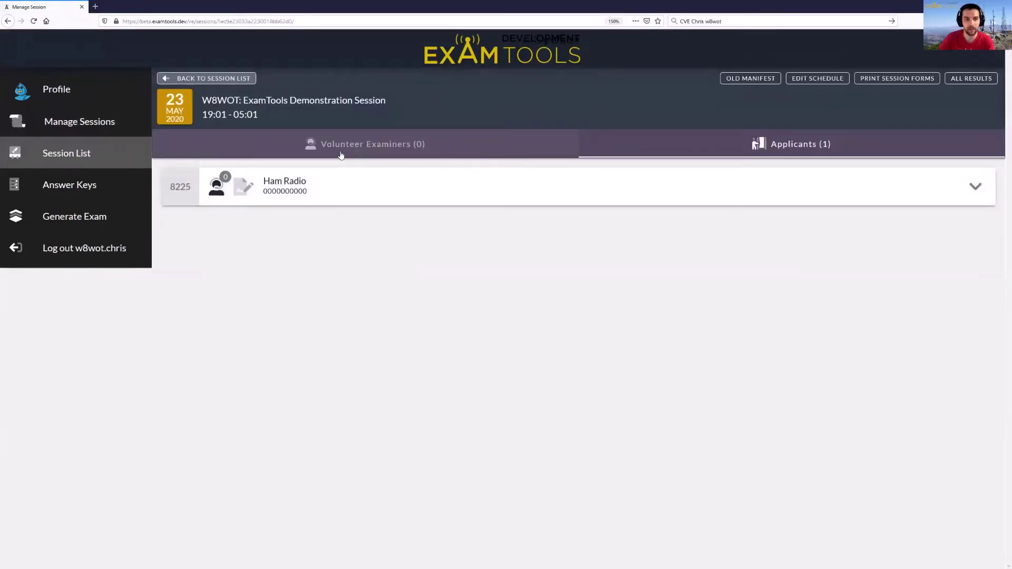
pyautogui.click(341, 153)
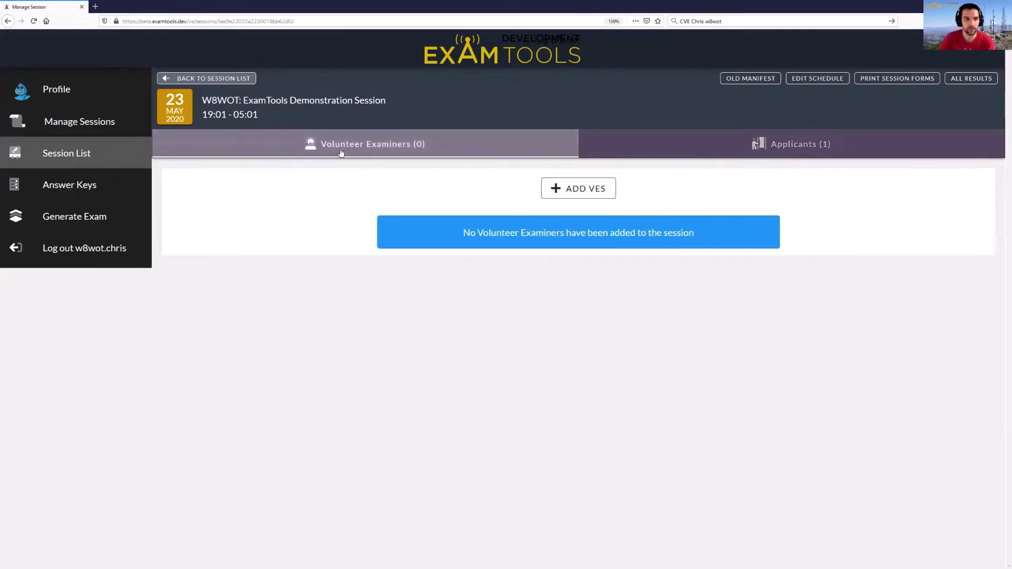
pyautogui.click(586, 195)
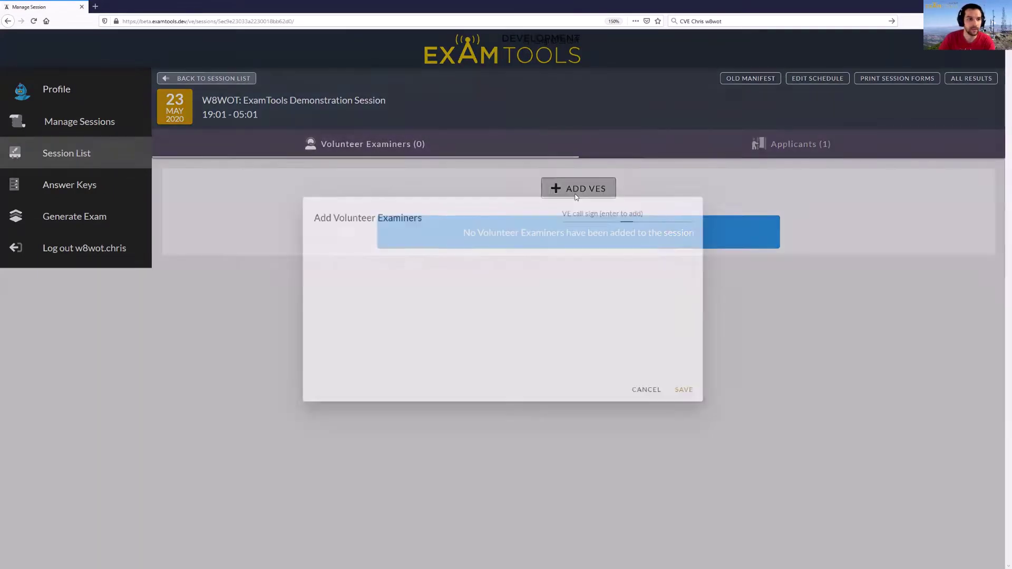
# - Enter the three examiners' call signs one after another and save them to the session
pyautogui.write('N6OPE')
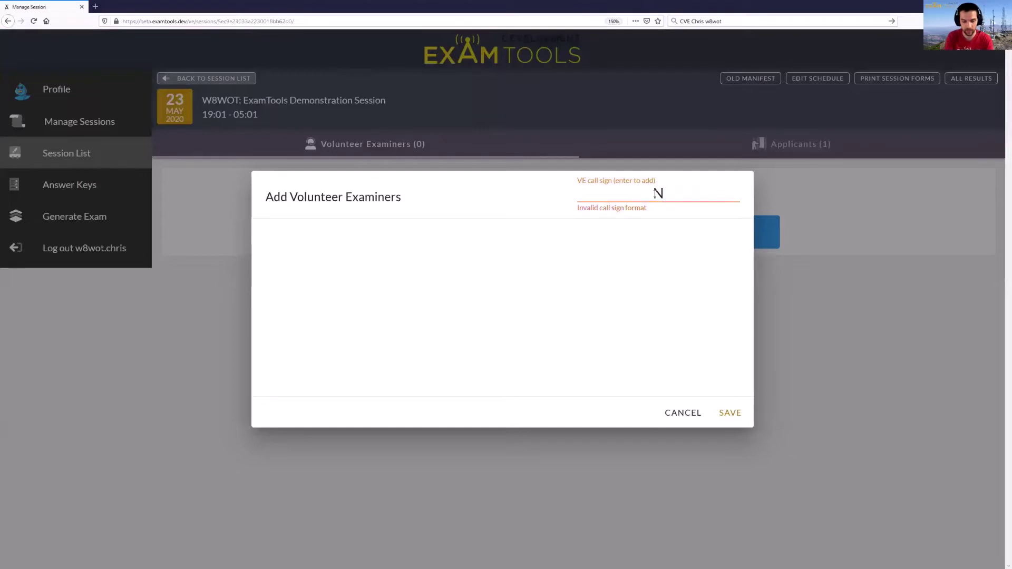
pyautogui.press('Return')
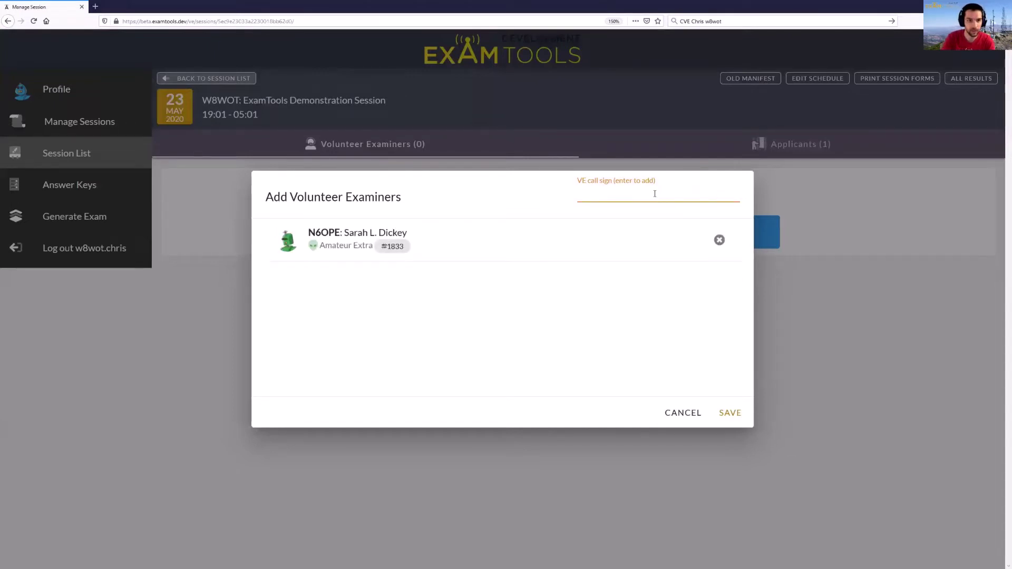
pyautogui.write('KB')
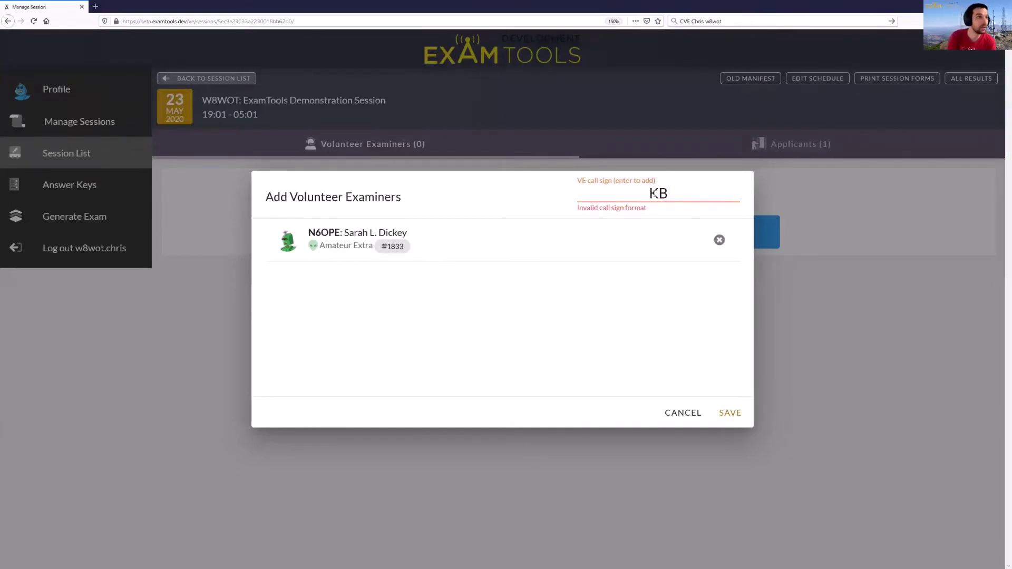
pyautogui.write('7QOA')
pyautogui.press('Return')
pyautogui.write('W8WOT')
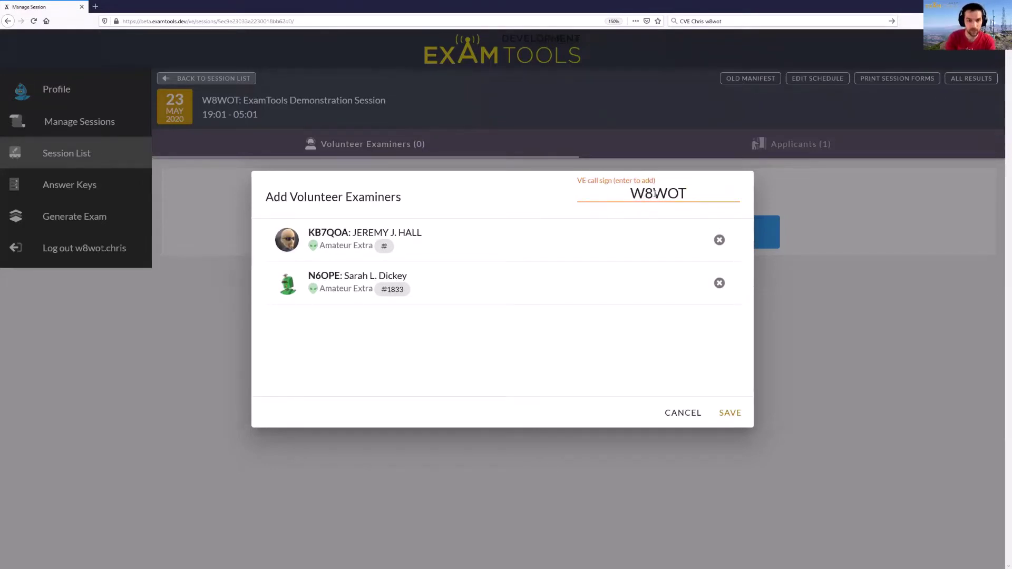
pyautogui.press('Return')
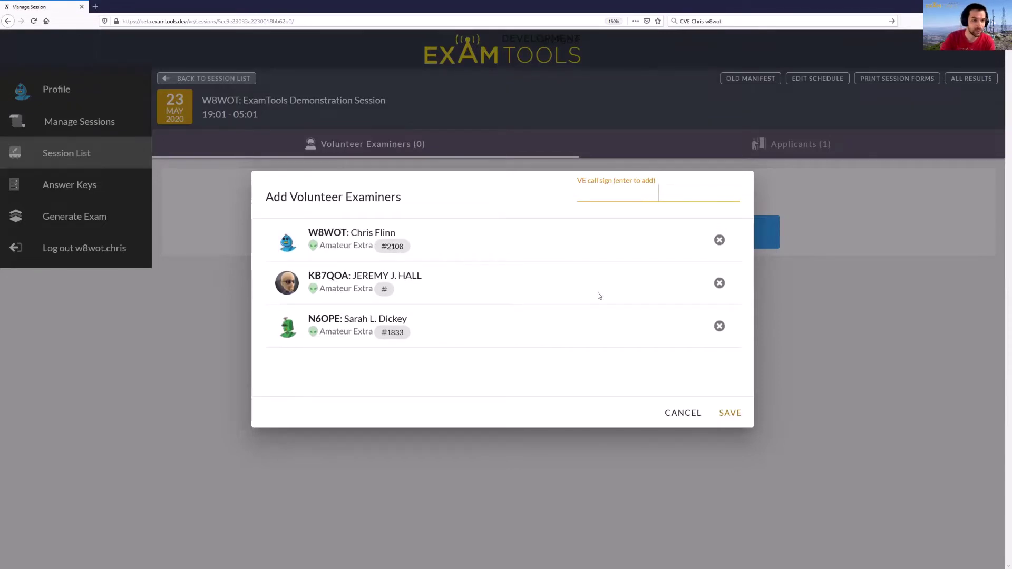
pyautogui.click(727, 414)
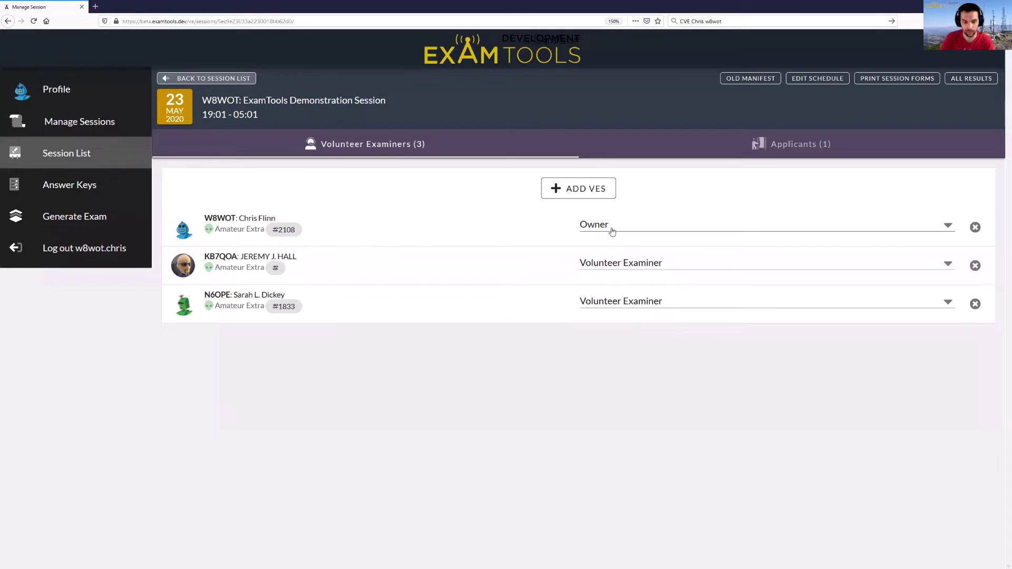
# - Check the second examiner's role, leaving it as Volunteer Examiner
pyautogui.click(623, 267)
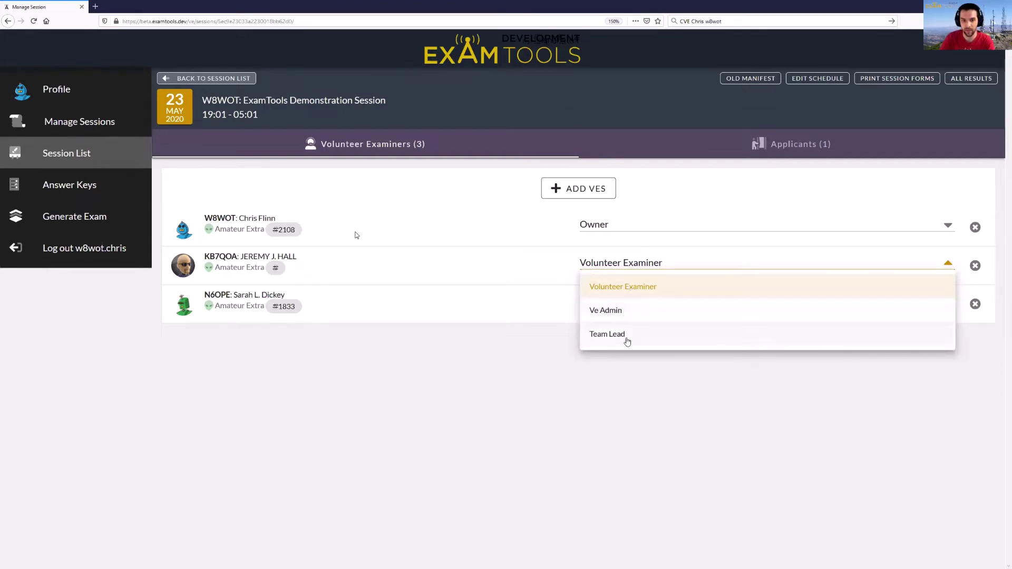
pyautogui.click(522, 370)
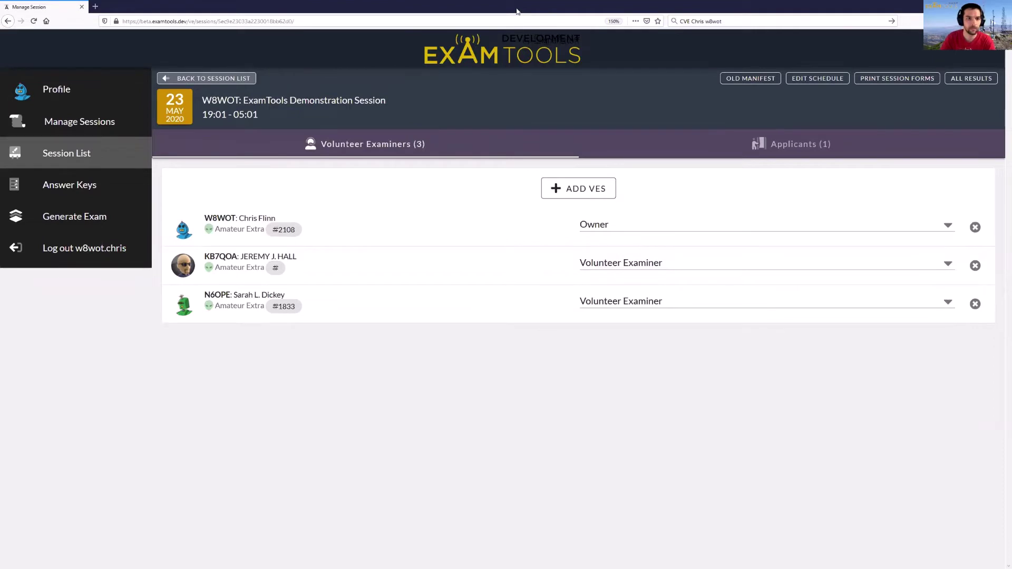
# - Restore the maximized window and reload both other examiners' windows
pyautogui.doubleClick(517, 11)
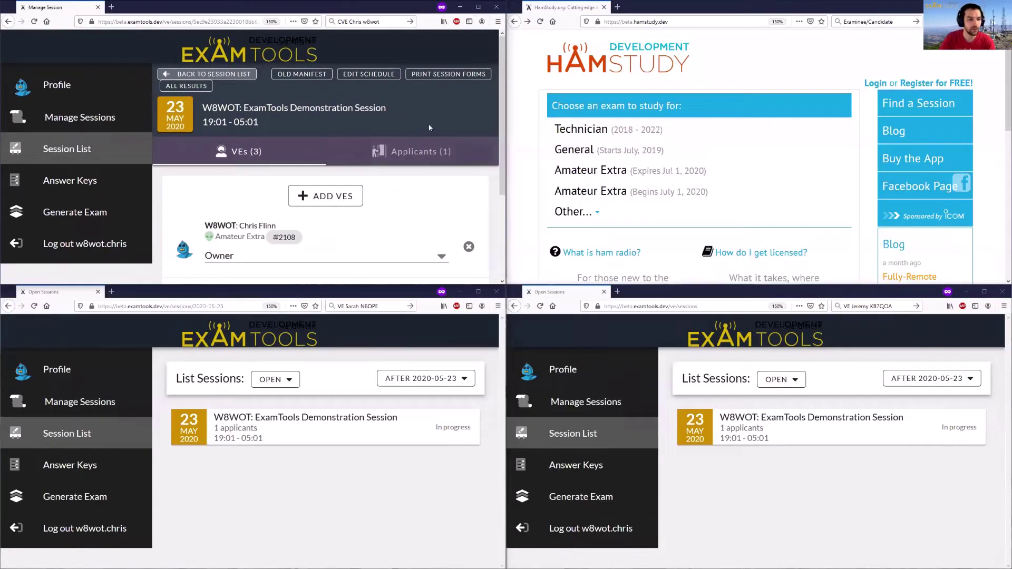
pyautogui.click(331, 469)
pyautogui.press('F5')
pyautogui.click(757, 477)
pyautogui.press('F5')
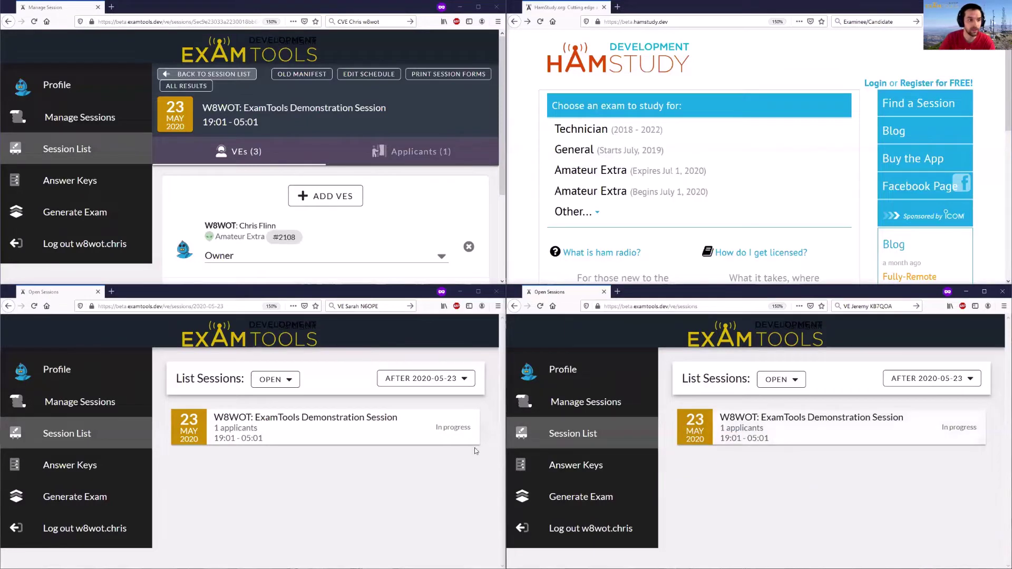
# - Open the demonstration session's applicant list in the lower-left and lower-right examiner windows
pyautogui.click(296, 438)
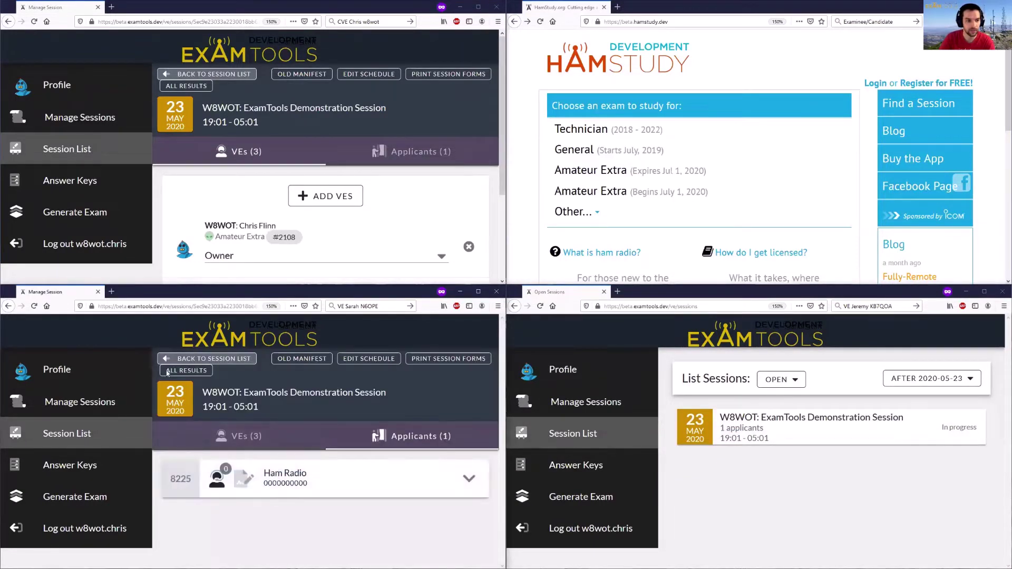
pyautogui.click(367, 306)
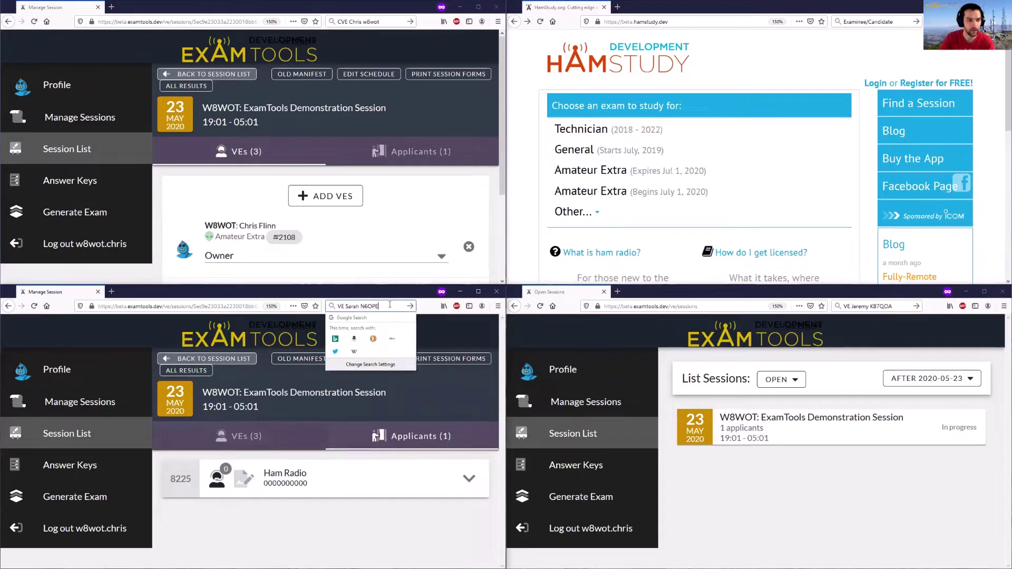
pyautogui.click(798, 477)
pyautogui.click(805, 433)
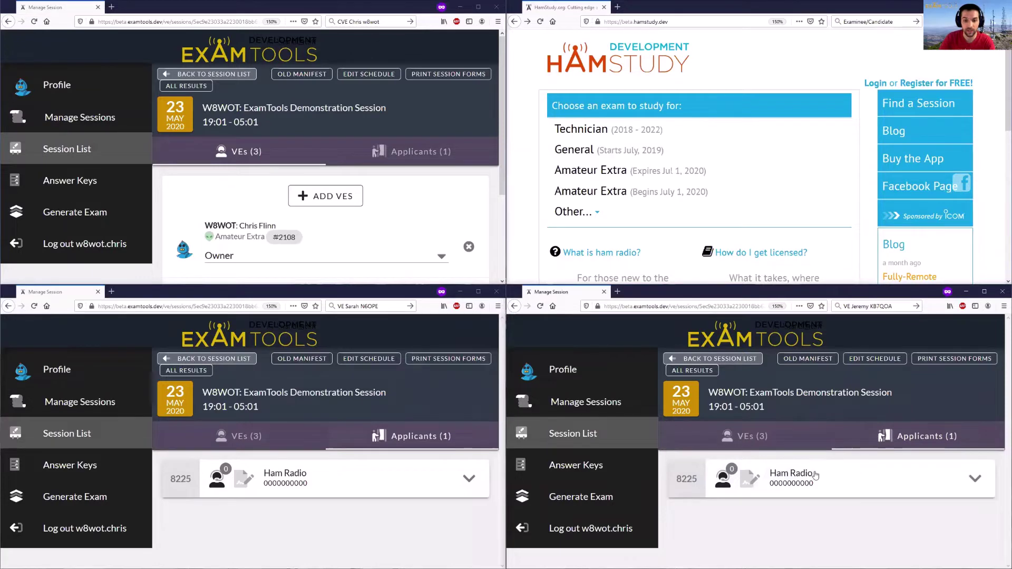
pyautogui.click(723, 437)
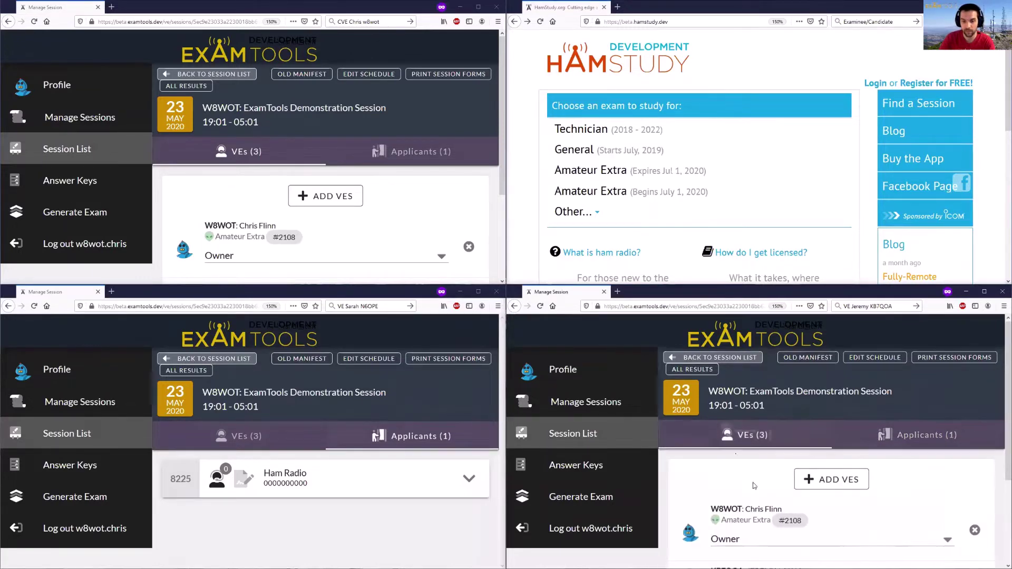
pyautogui.scroll(-2, 754, 486)
pyautogui.scroll(2, 818, 475)
pyautogui.click(915, 442)
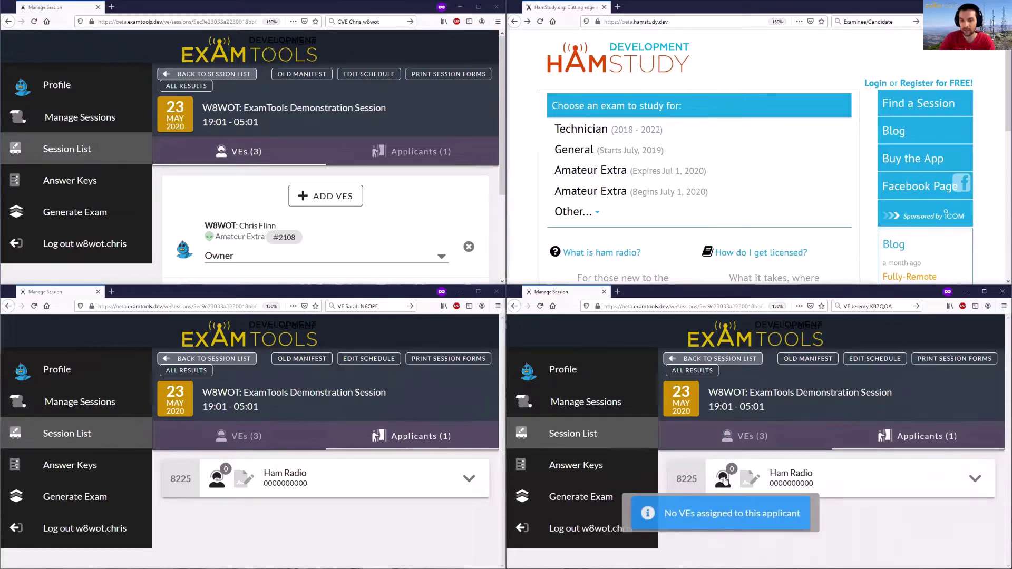
# - In the enlarged lower-right window, assign the second examiner to the Ham Radio applicant
pyautogui.doubleClick(753, 290)
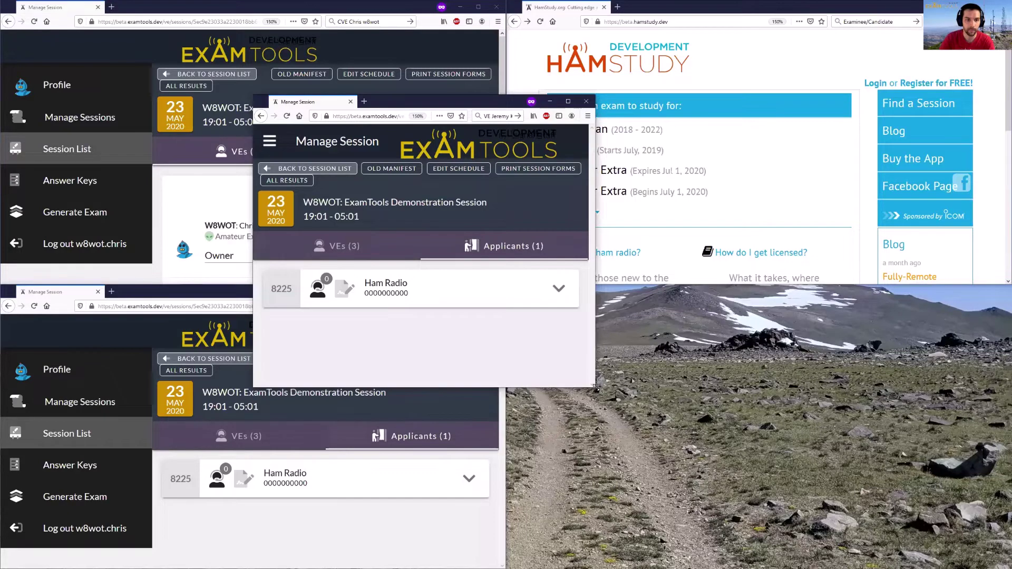
pyautogui.moveTo(596, 387); pyautogui.dragTo(902, 520)
pyautogui.click(474, 288)
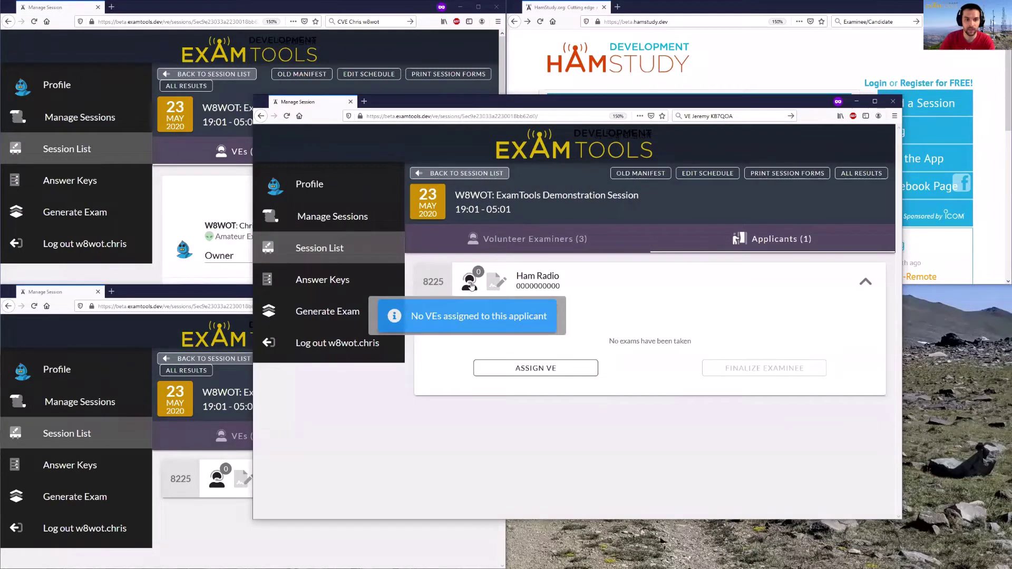
pyautogui.click(525, 371)
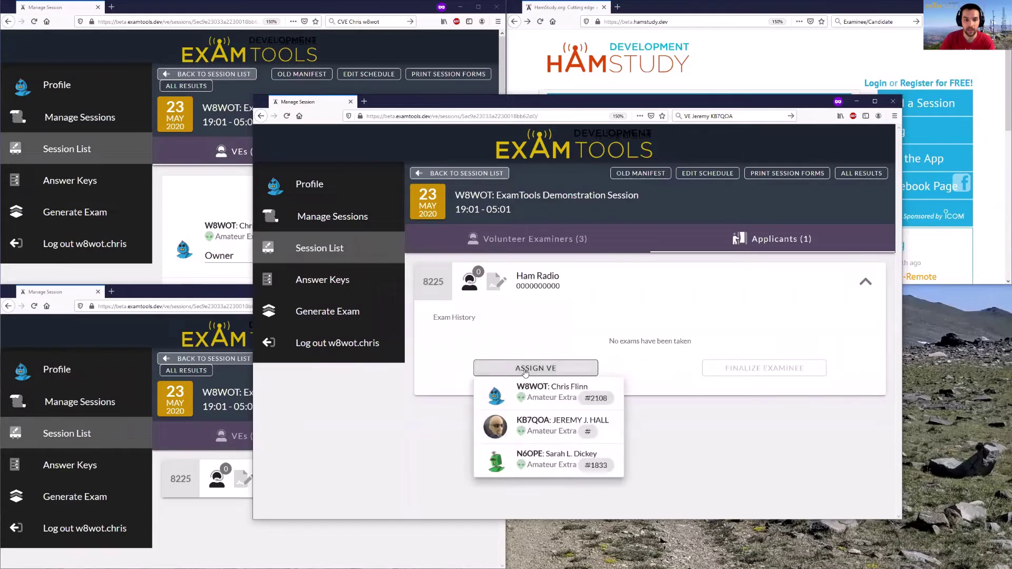
pyautogui.click(572, 431)
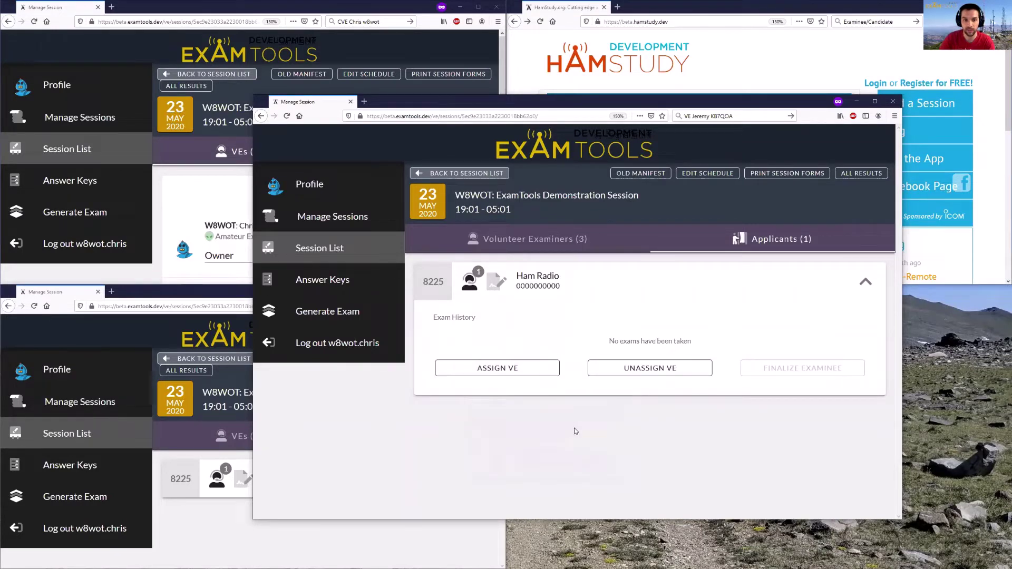
pyautogui.click(474, 281)
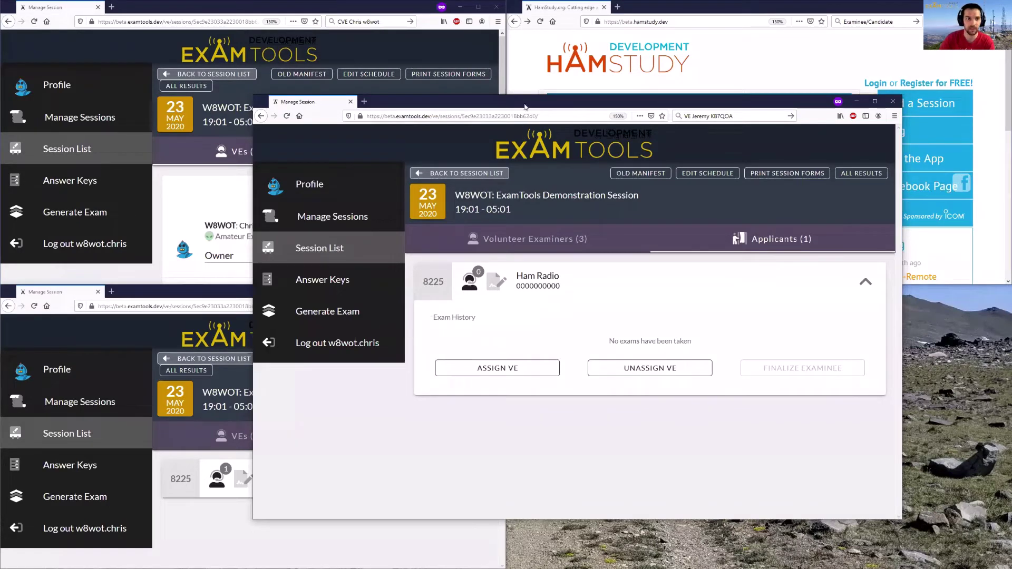
# - Snap the session window back into the bottom-right quarter of the screen
pyautogui.moveTo(526, 106); pyautogui.dragTo(552, 111)
pyautogui.press('super+Right')
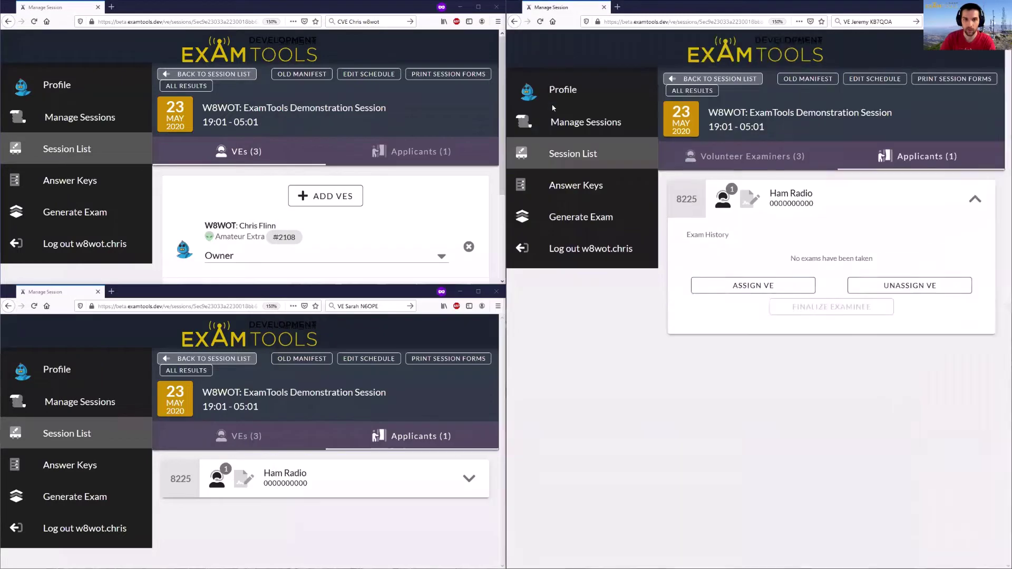
pyautogui.press('super+Down')
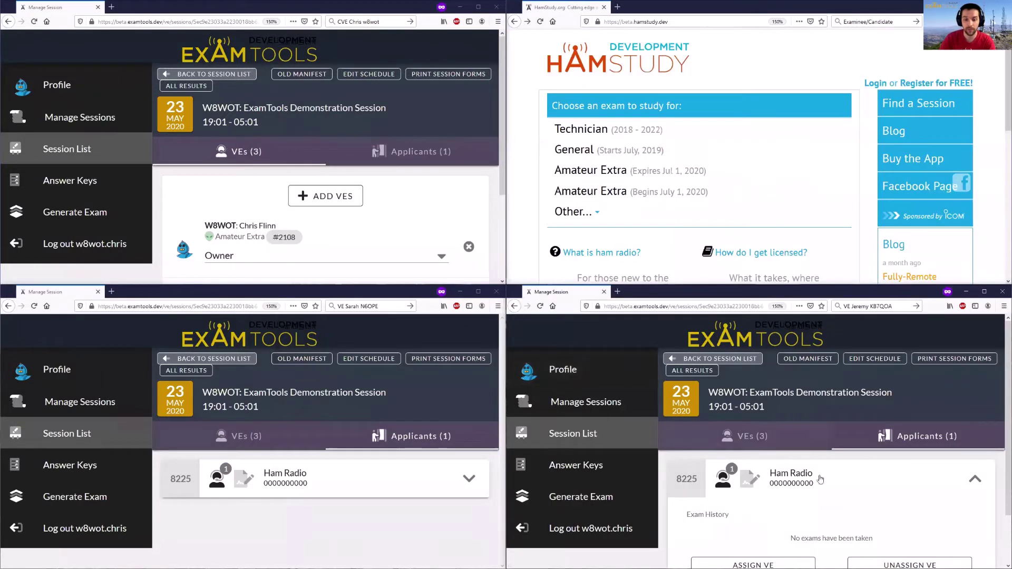
# - Assign the first and third examiners to the Ham Radio applicant, then collapse its card
pyautogui.click(972, 481)
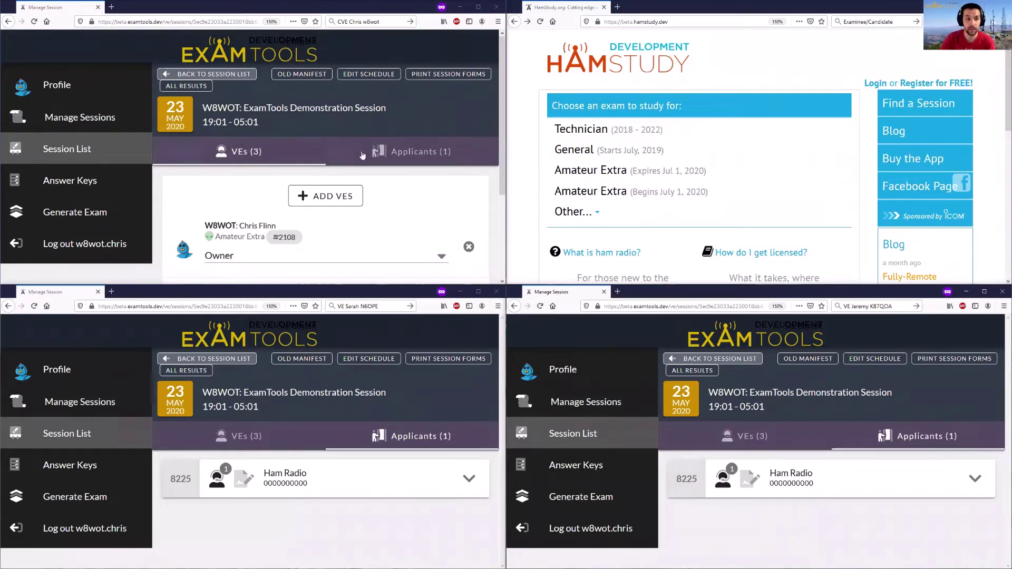
pyautogui.click(412, 155)
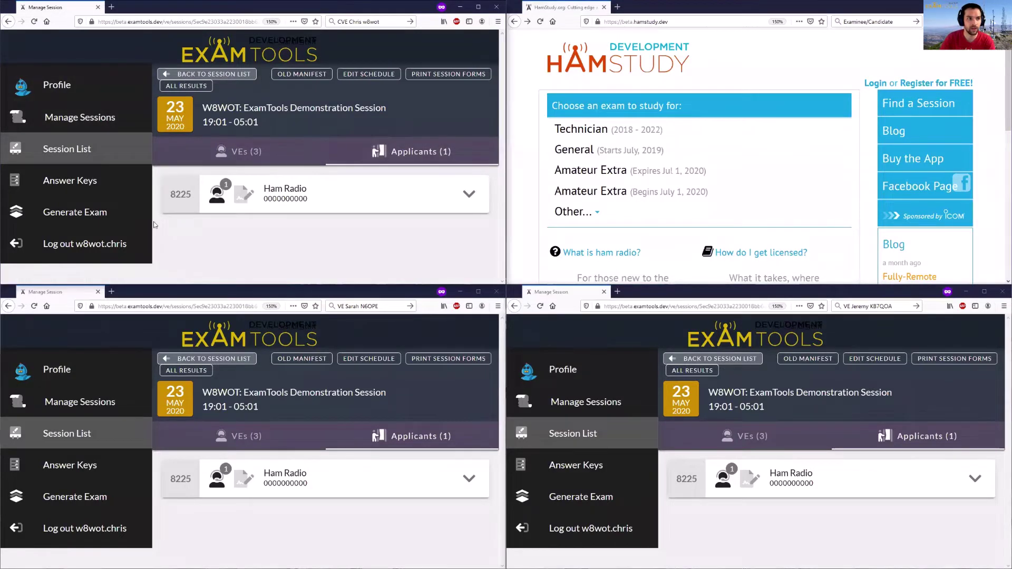
pyautogui.click(224, 196)
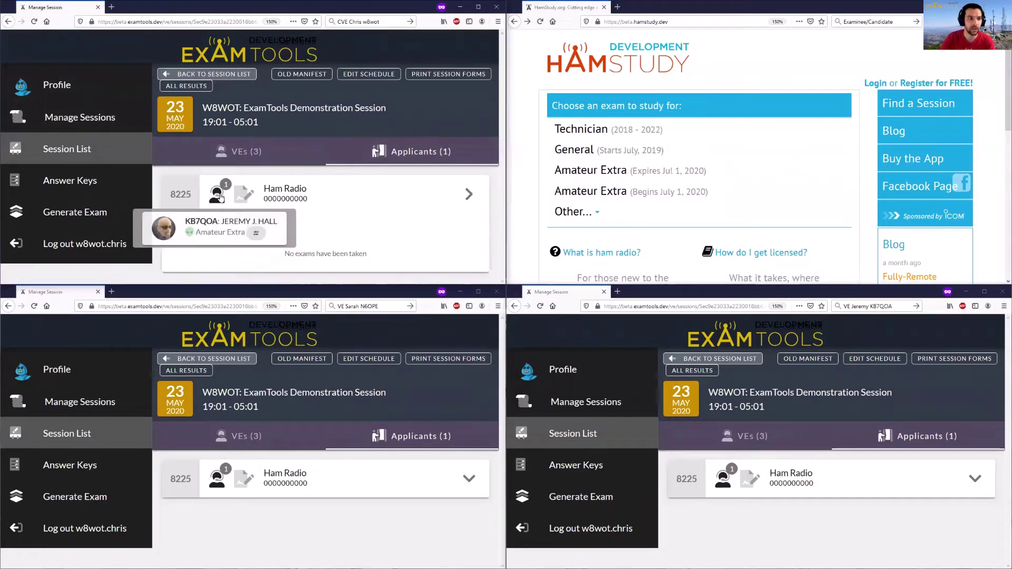
pyautogui.scroll(-1, 224, 197)
pyautogui.click(261, 226)
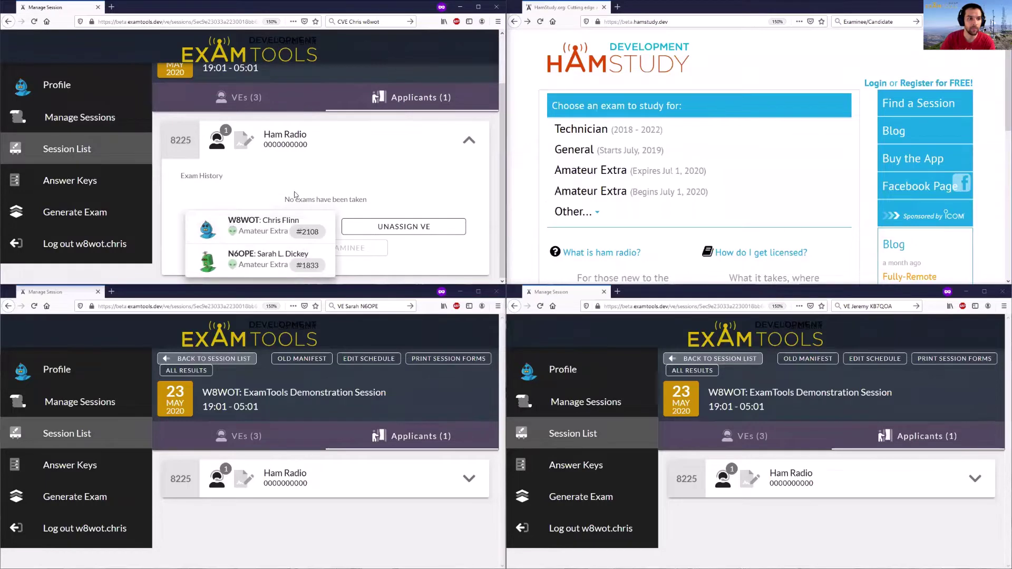
pyautogui.click(264, 223)
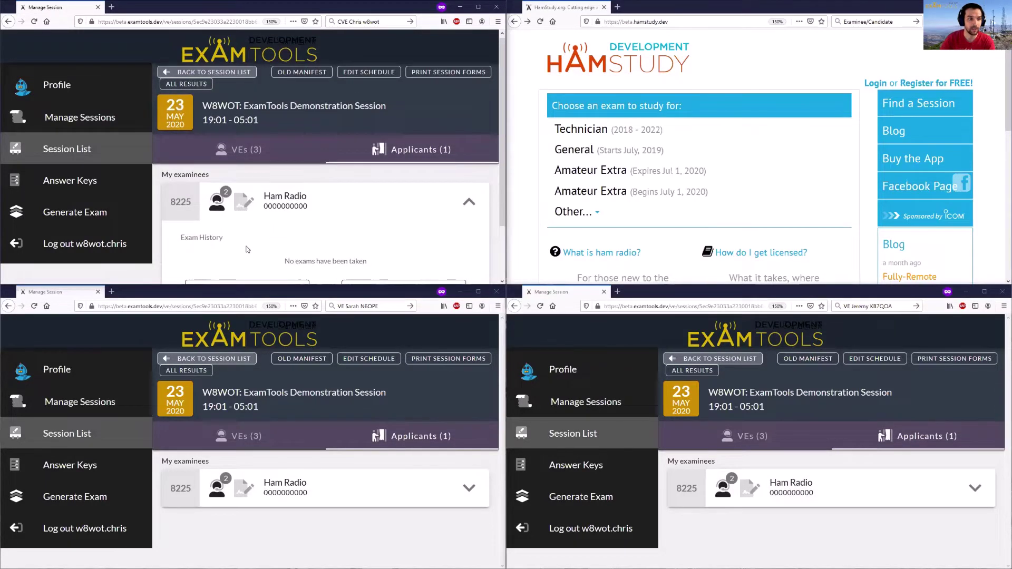
pyautogui.scroll(-1, 232, 229)
pyautogui.click(265, 230)
pyautogui.click(248, 252)
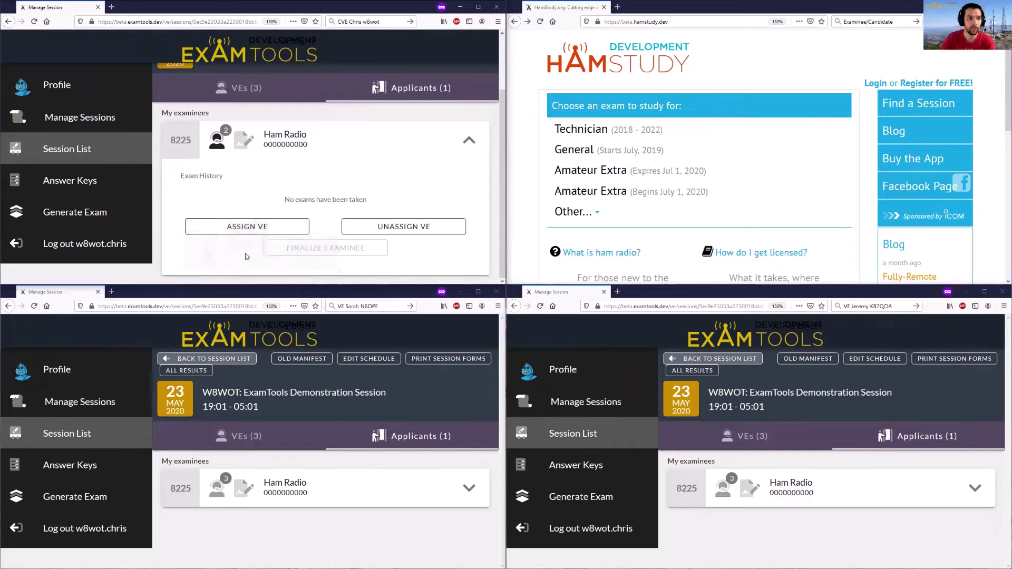
pyautogui.moveTo(214, 155)
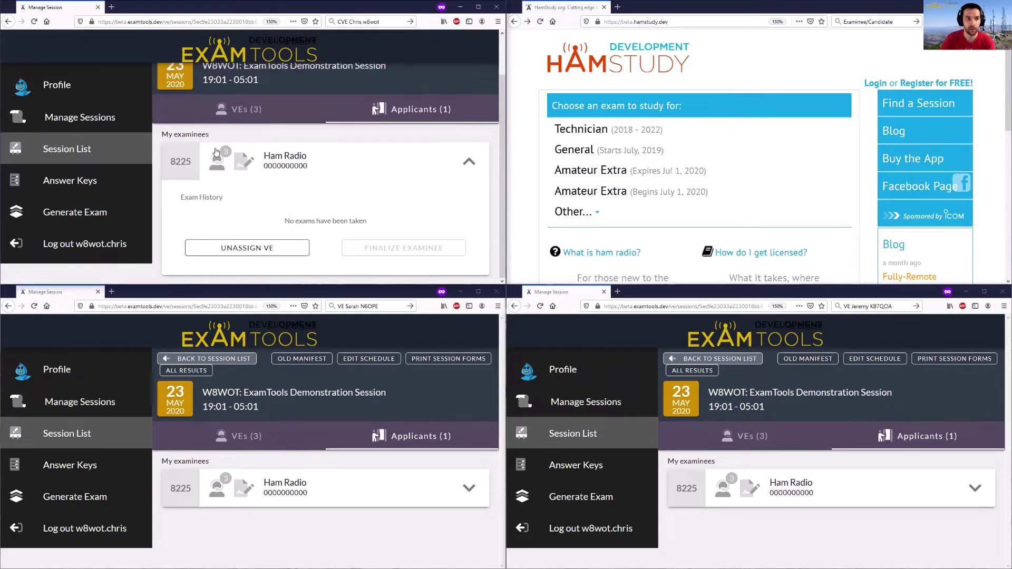
pyautogui.click(436, 158)
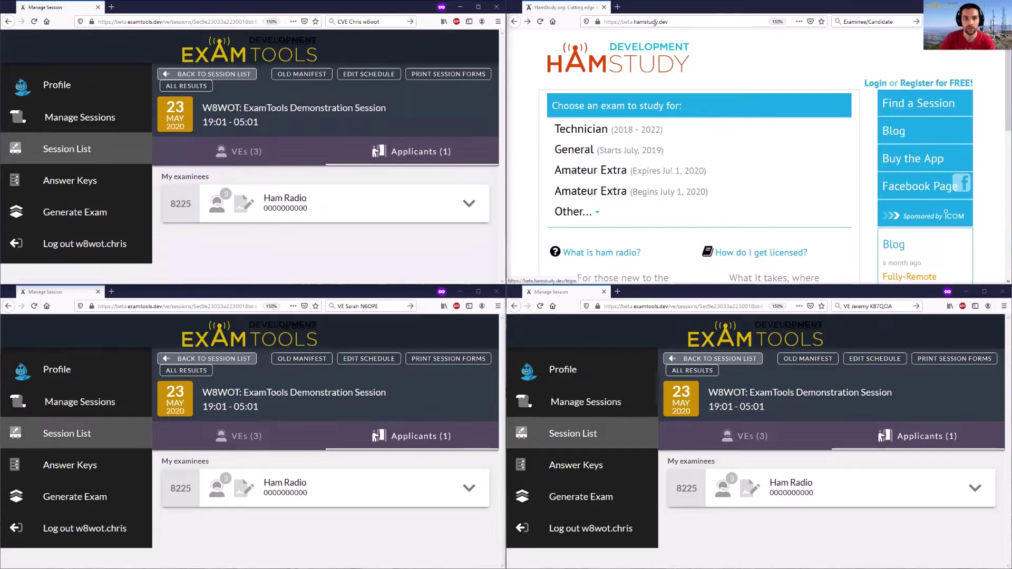
# - Switch the examinee's browser to beta.examtools.dev and bring up Join Exam Session
pyautogui.doubleClick(637, 22)
pyautogui.write('examto')
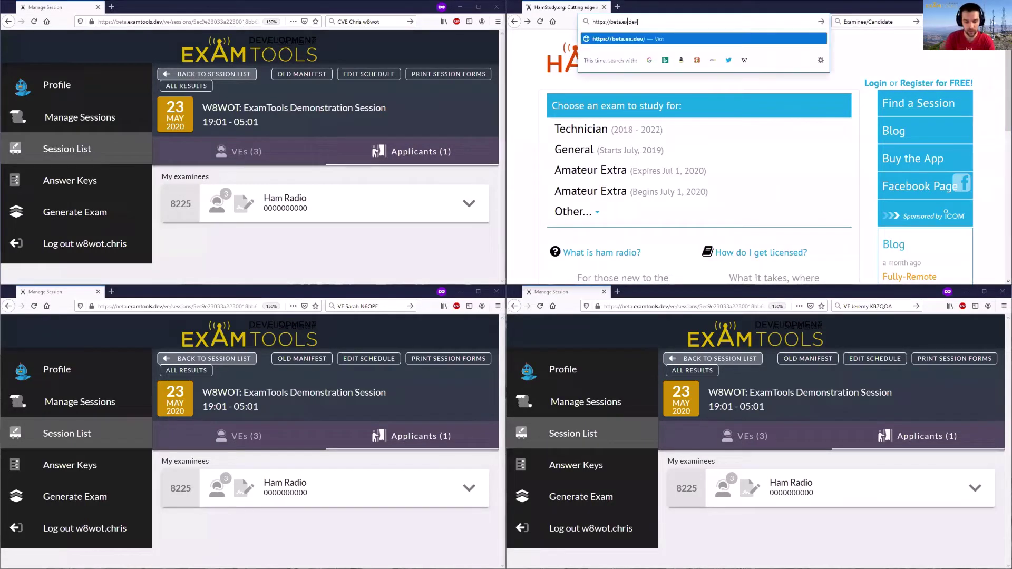
pyautogui.write('ols')
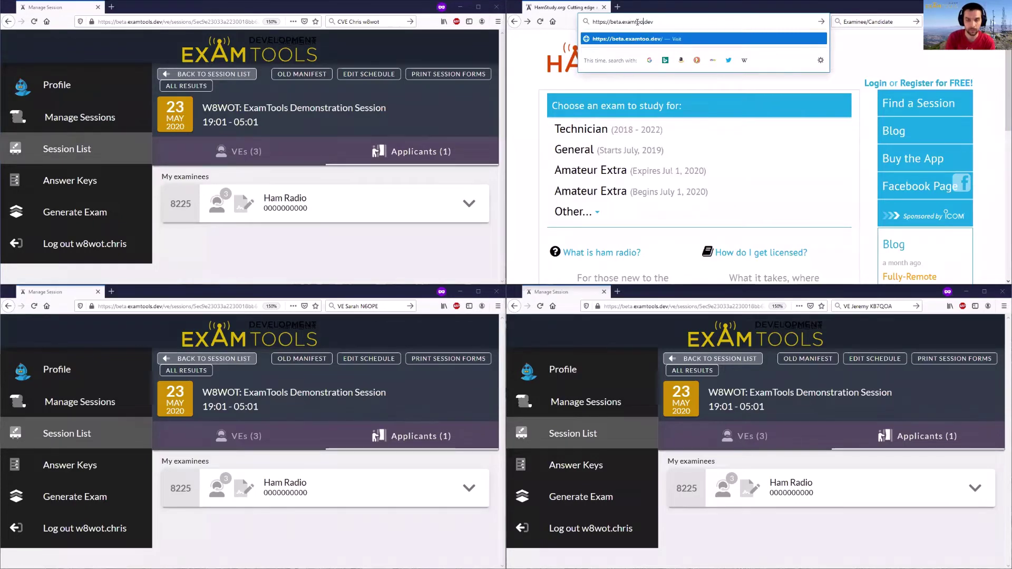
pyautogui.press('Return')
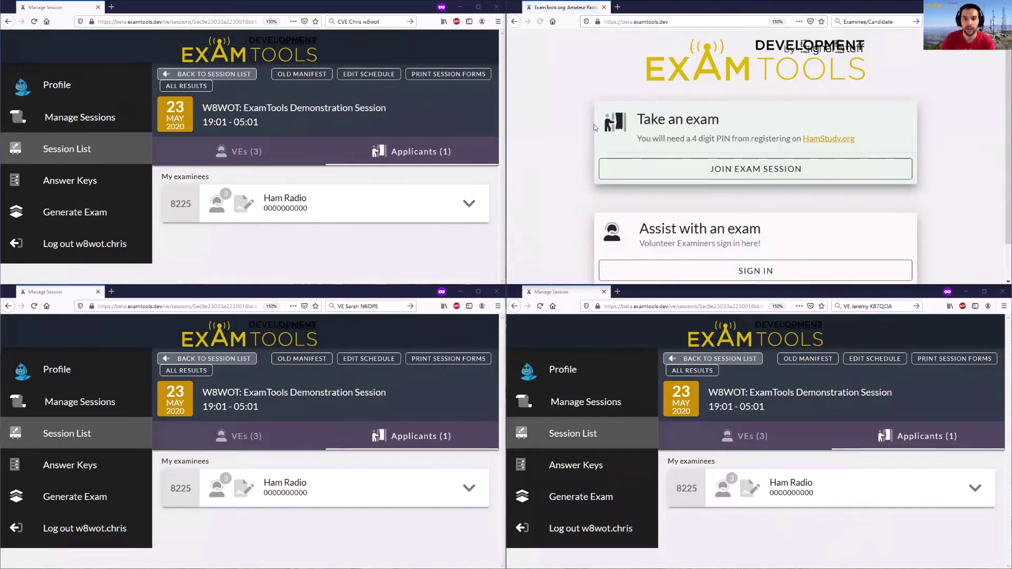
pyautogui.click(753, 170)
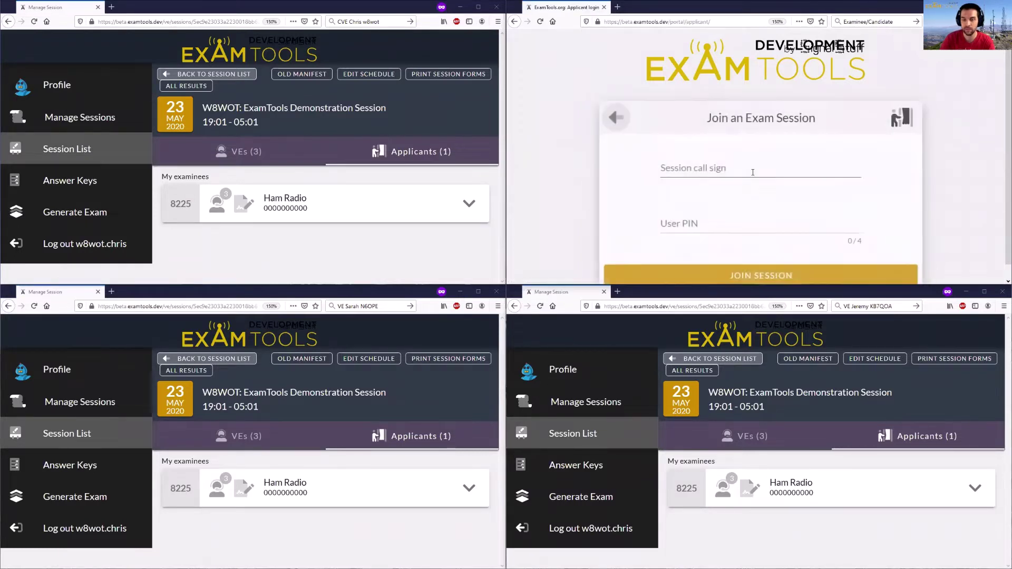
# - Enter the session call sign and the examinee's user PIN, then submit the join request
pyautogui.write('W8WOT')
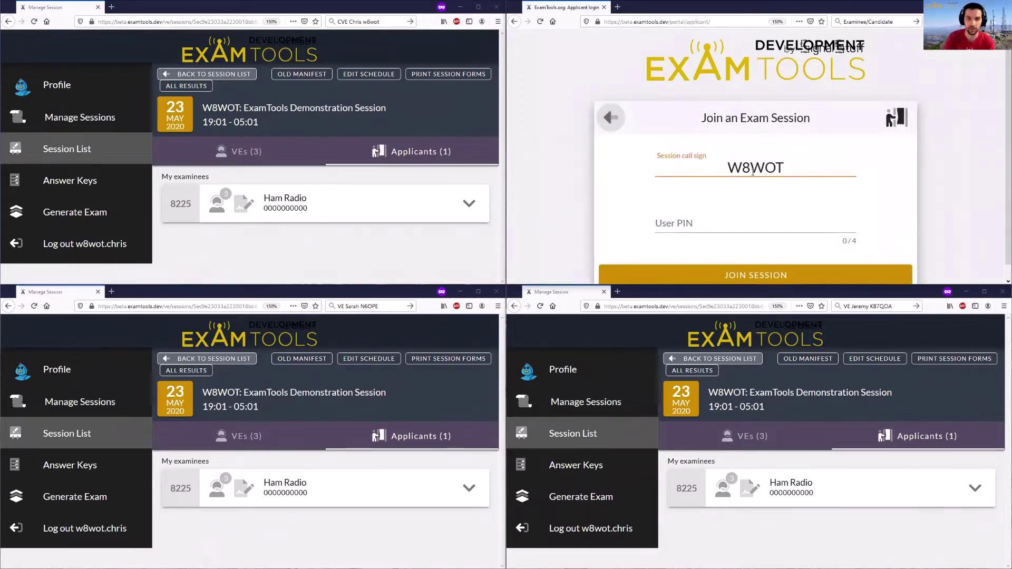
pyautogui.press('Tab')
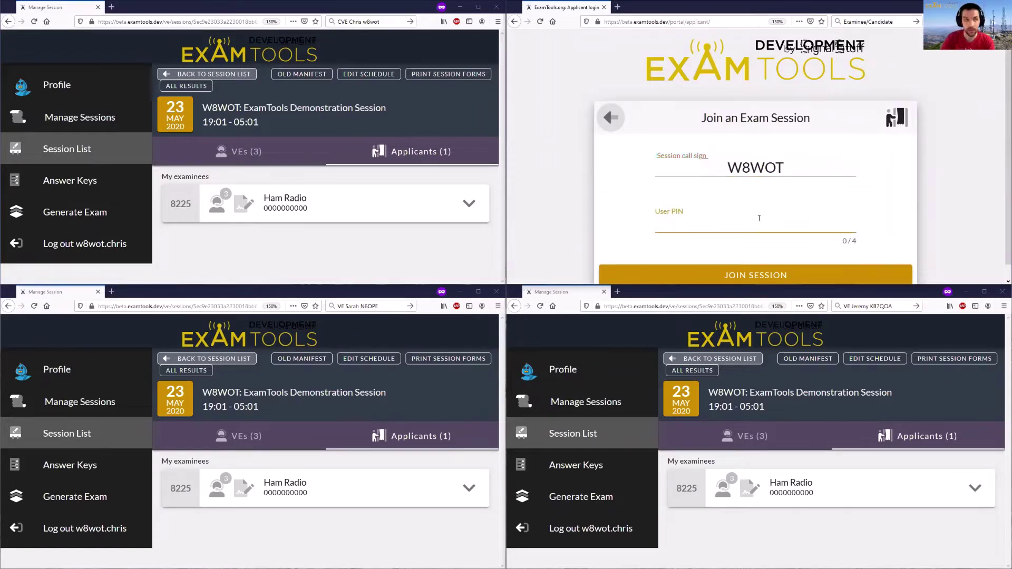
pyautogui.write('8225')
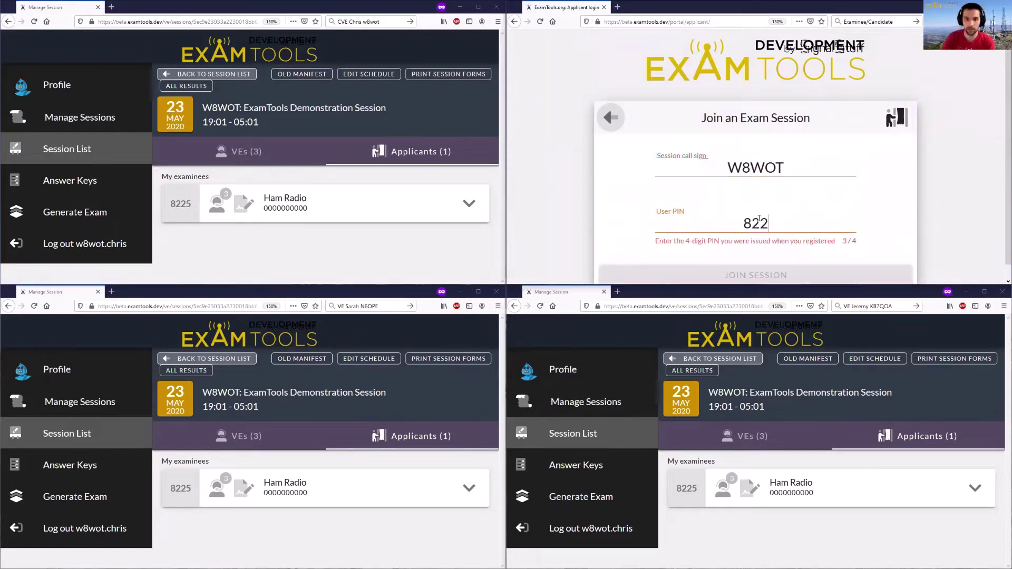
pyautogui.click(769, 275)
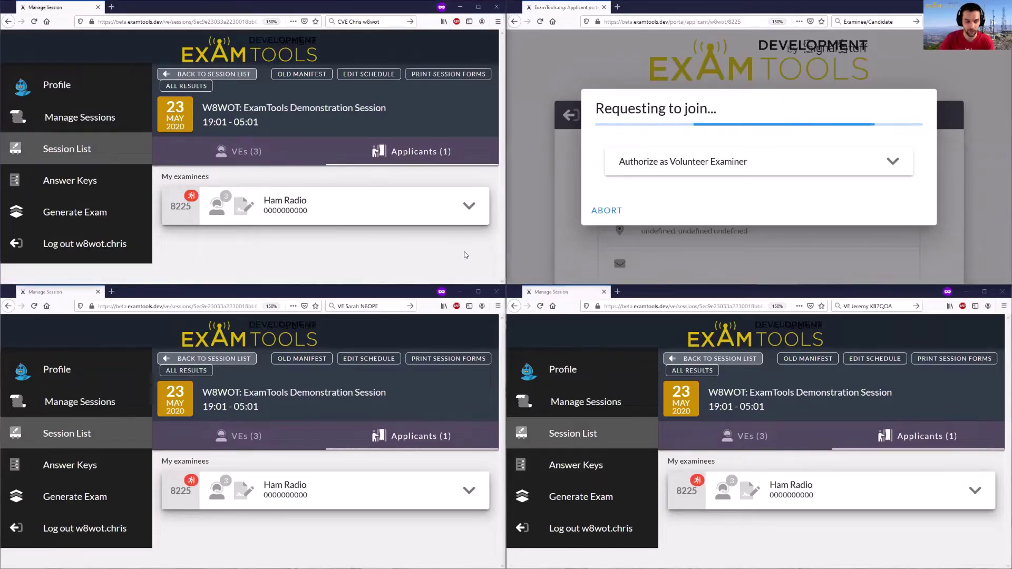
# - Tile the examiner window left and examinee window right, then open the pending join request
pyautogui.hotkey('ctrl', 'w')
pyautogui.hotkey('ctrl', 'shift', 'n')
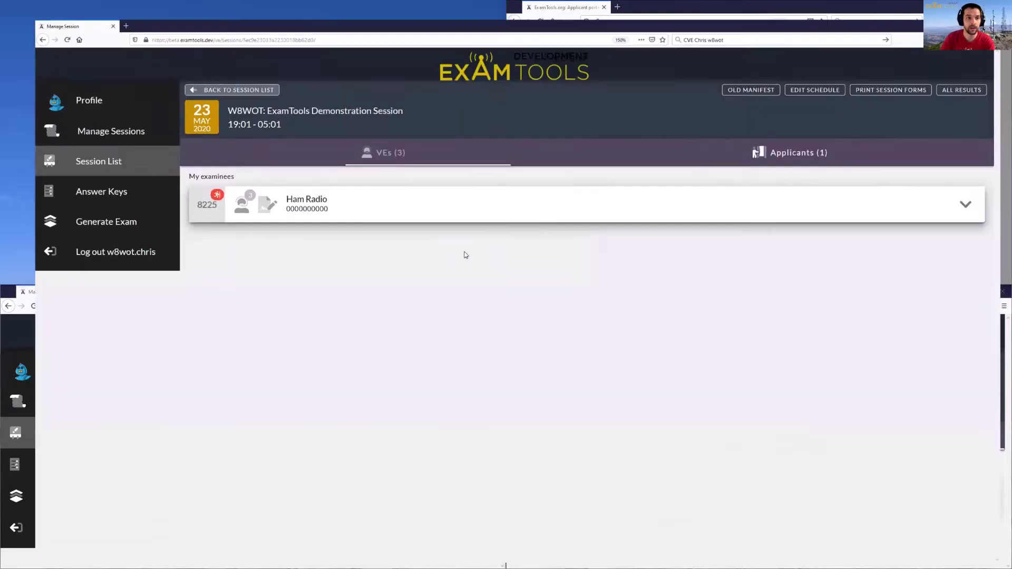
pyautogui.press('super+Left')
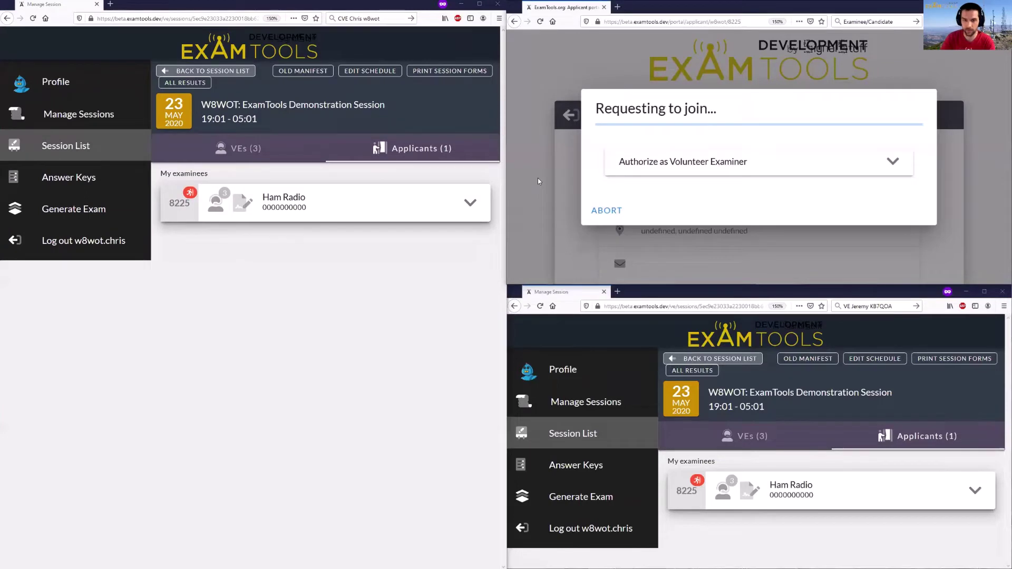
pyautogui.press('super+Up')
pyautogui.press('super+Right')
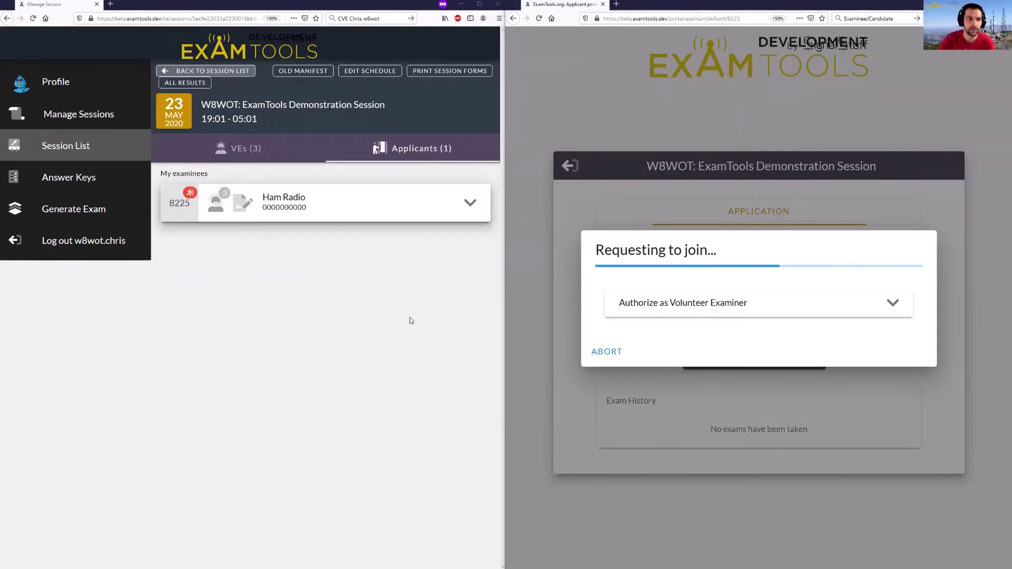
pyautogui.click(190, 196)
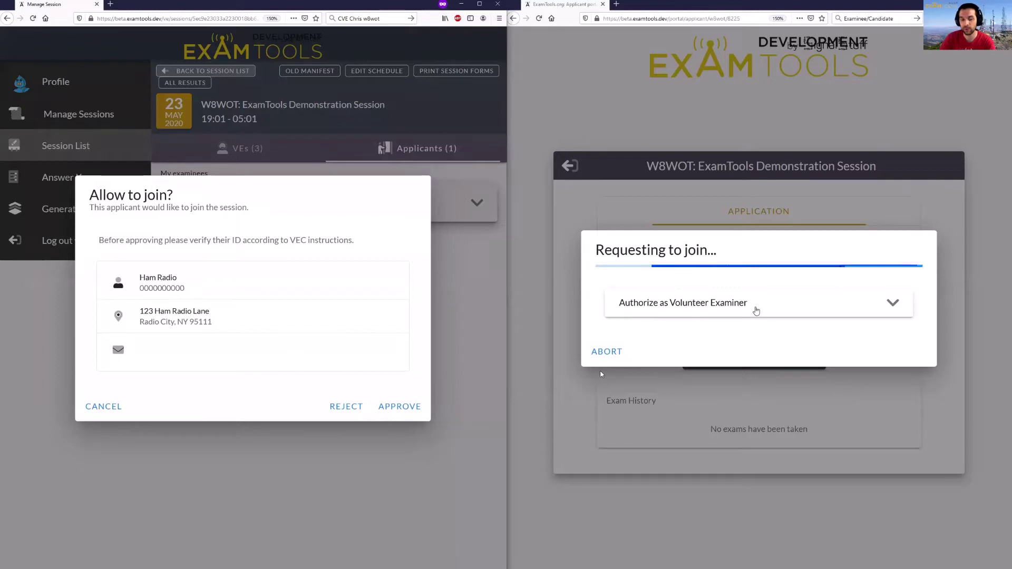
# - Approve the examinee's request to join the exam session
pyautogui.click(756, 311)
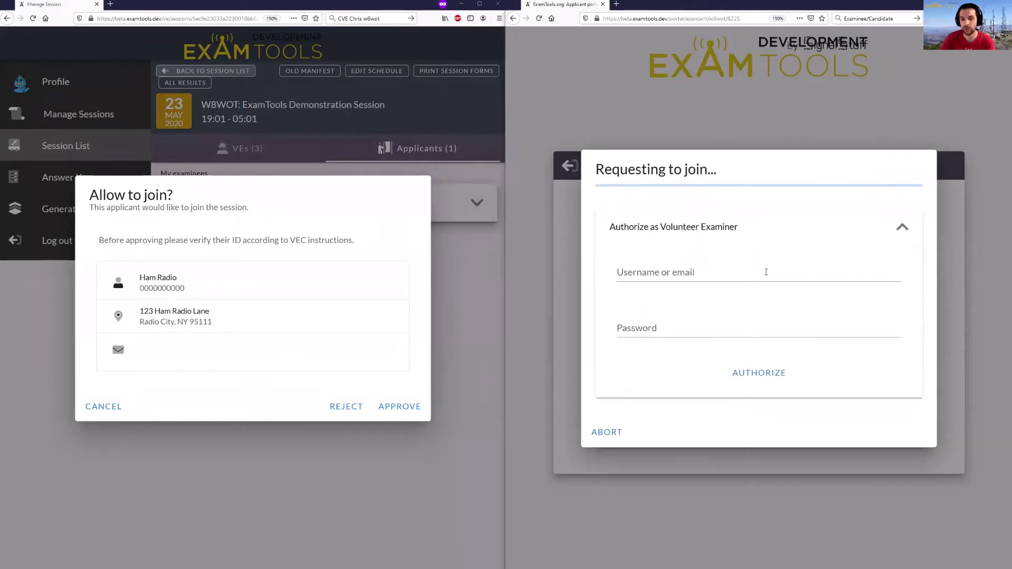
pyautogui.click(799, 228)
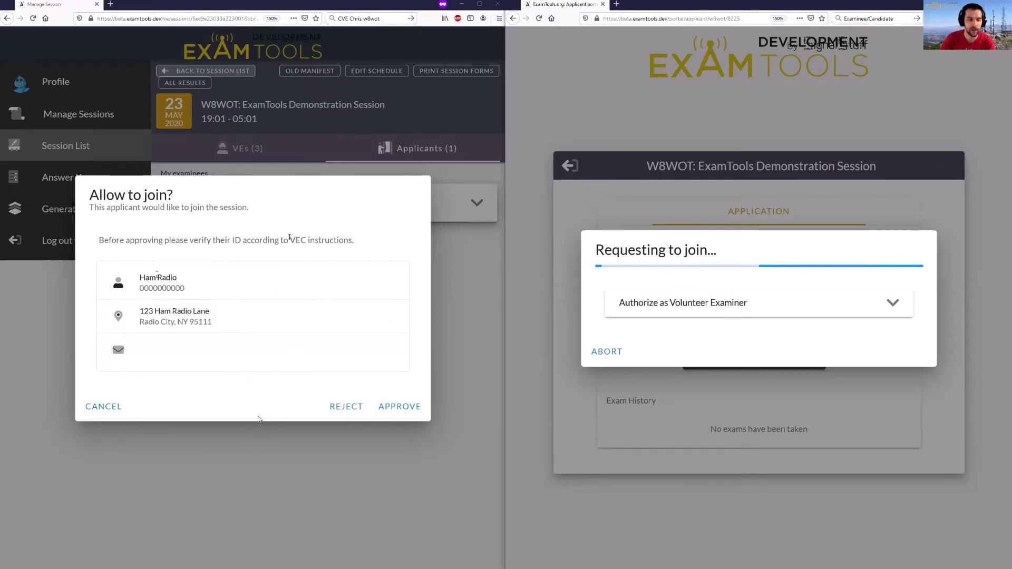
pyautogui.click(400, 407)
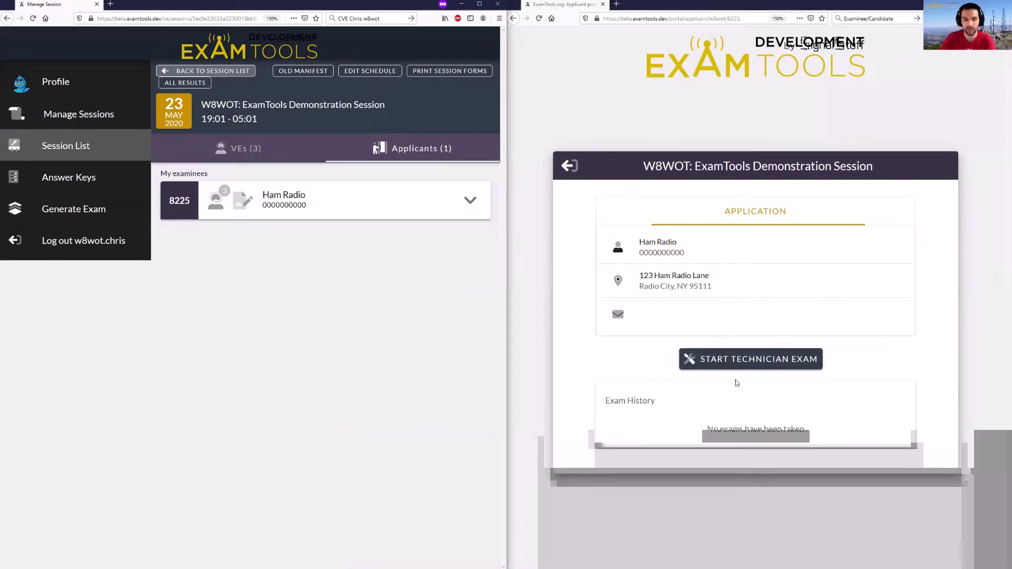
# - Request the Technician exam start, then approve applicant 8225's Element 2 request from the VE window
pyautogui.click(751, 363)
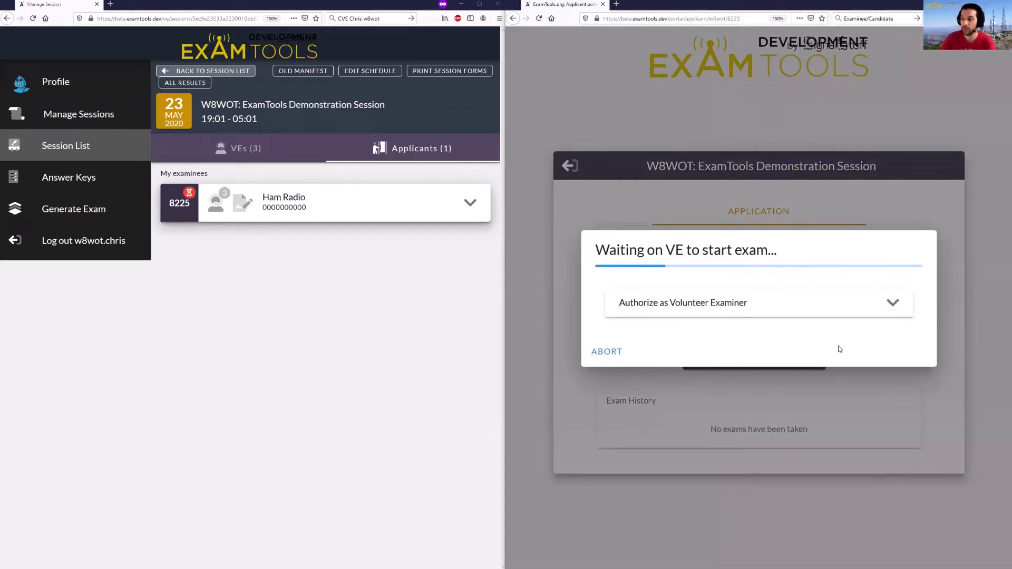
pyautogui.moveTo(193, 208)
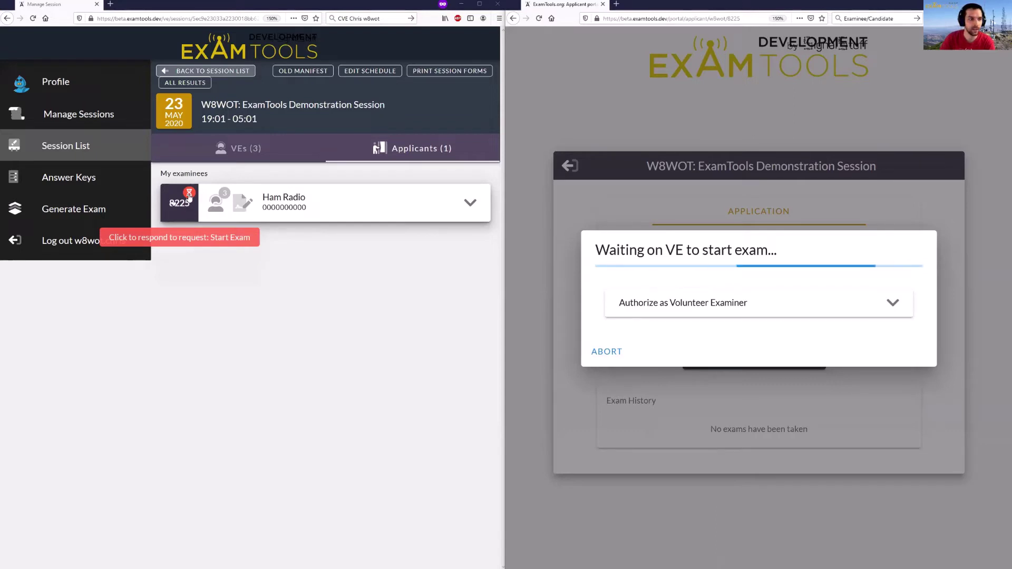
pyautogui.click(189, 197)
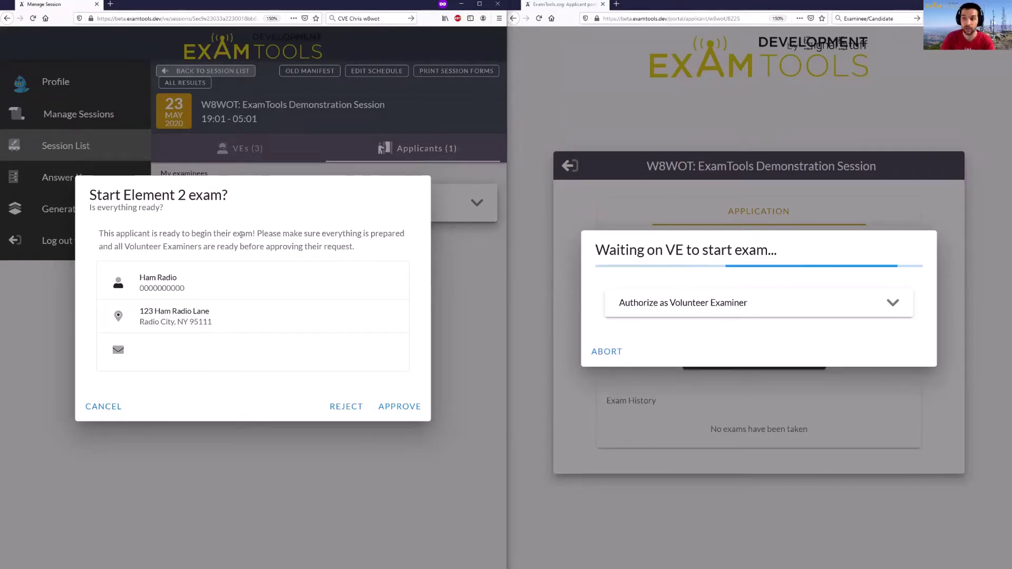
pyautogui.click(390, 406)
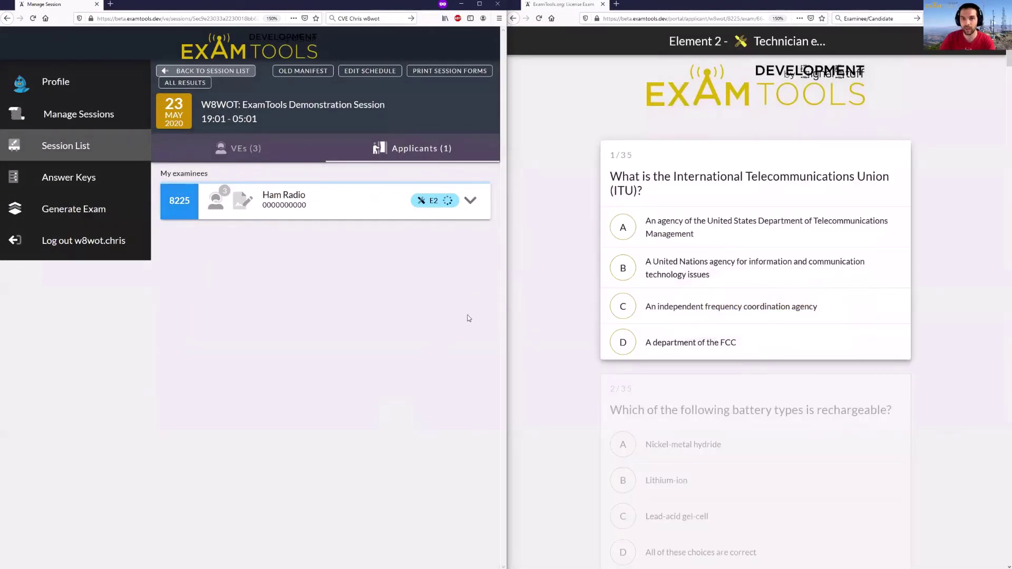
# - Select answer C on question 18
pyautogui.click(950, 324)
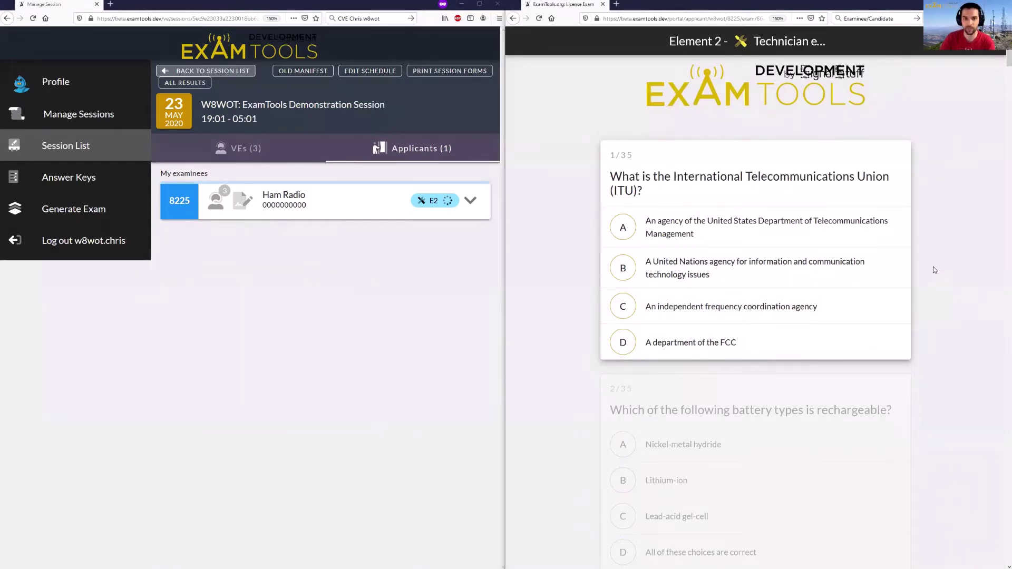
pyautogui.press('Down')
pyautogui.press('Down')
pyautogui.press('Down')
pyautogui.press('Down')
pyautogui.press('Down')
pyautogui.press('Down')
pyautogui.press('Down')
pyautogui.press('Down')
pyautogui.press('Down')
pyautogui.press('Down')
pyautogui.press('Down')
pyautogui.press('Down')
pyautogui.press('Down')
pyautogui.press('Down')
pyautogui.press('Down')
pyautogui.press('Down')
pyautogui.press('Down')
pyautogui.press('Down')
pyautogui.press('Down')
pyautogui.press('Down')
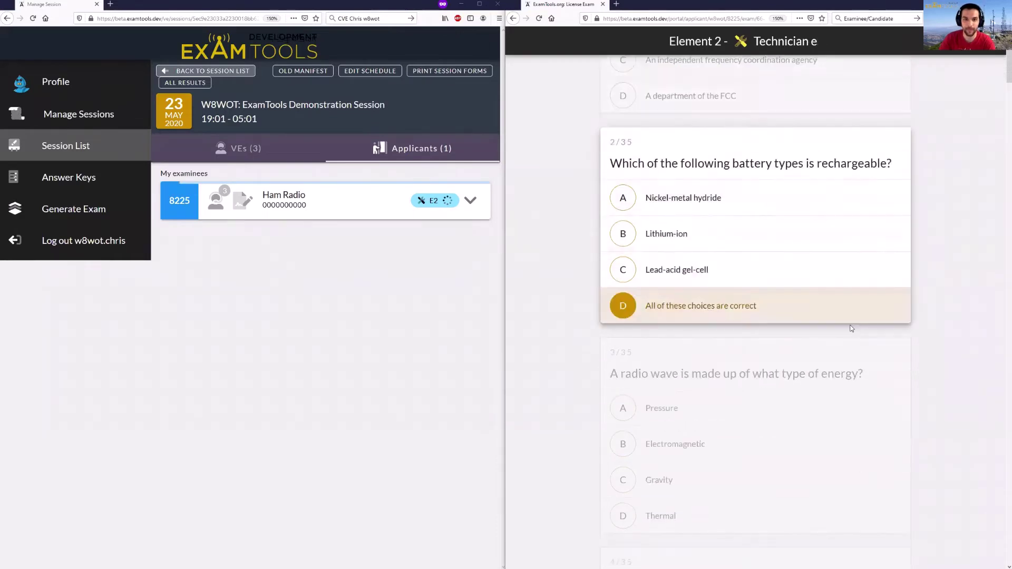
pyautogui.press('Down')
pyautogui.press('Down')
pyautogui.press('Down')
pyautogui.press('Down')
pyautogui.press('Down')
pyautogui.press('Down')
pyautogui.press('Down')
pyautogui.press('Down')
pyautogui.press('Down')
pyautogui.press('Down')
pyautogui.press('Down')
pyautogui.press('Down')
pyautogui.press('Down')
pyautogui.press('Down')
pyautogui.press('Down')
pyautogui.press('Down')
pyautogui.press('Down')
pyautogui.press('Down')
pyautogui.press('Down')
pyautogui.press('Down')
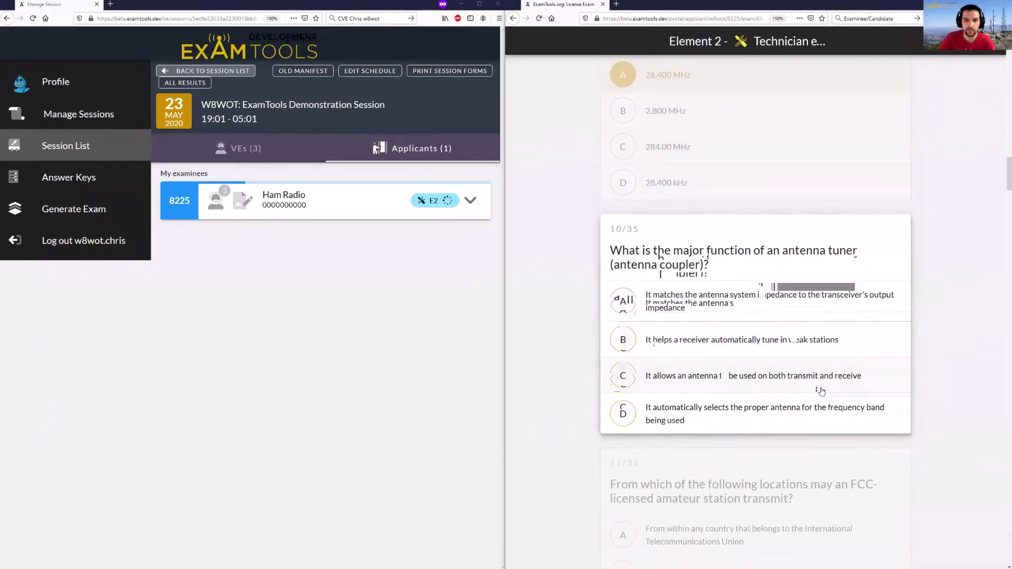
pyautogui.press('Down')
pyautogui.press('Down')
pyautogui.press('Down')
pyautogui.press('Down')
pyautogui.press('Down')
pyautogui.press('Down')
pyautogui.press('Down')
pyautogui.press('Down')
pyautogui.press('Down')
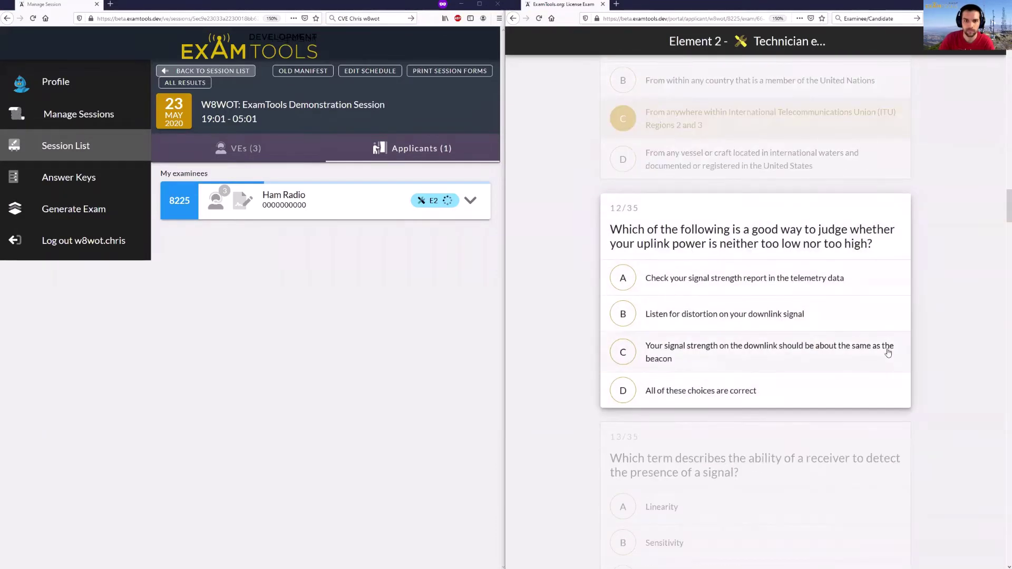
pyautogui.press('Down')
pyautogui.press('Down')
pyautogui.press('Down')
pyautogui.press('Down')
pyautogui.press('Down')
pyautogui.press('Down')
pyautogui.press('Down')
pyautogui.press('Down')
pyautogui.press('Down')
pyautogui.press('Down')
pyautogui.press('Down')
pyautogui.press('Down')
pyautogui.press('Down')
pyautogui.press('Down')
pyautogui.press('Down')
pyautogui.press('Down')
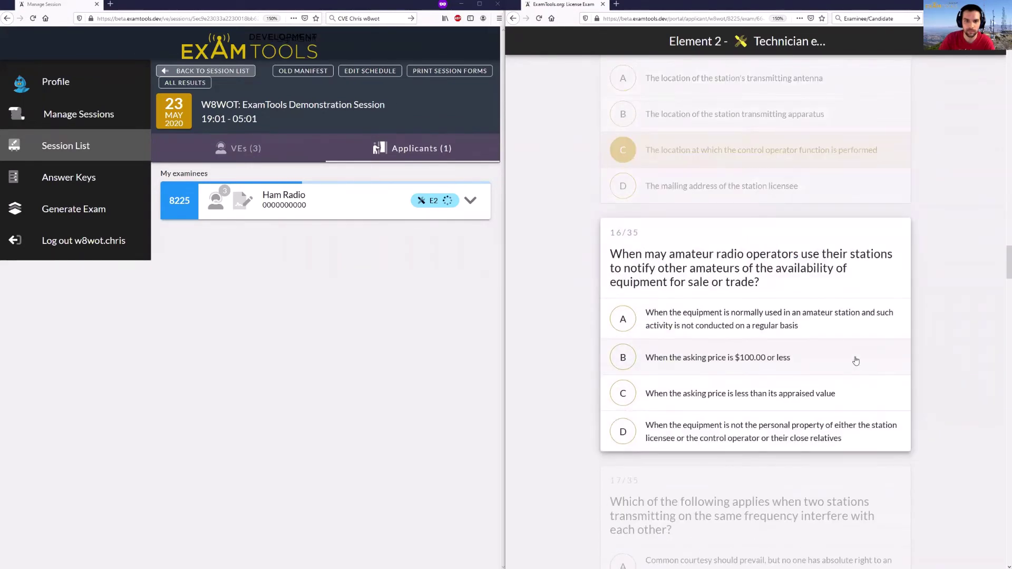
pyautogui.click(891, 314)
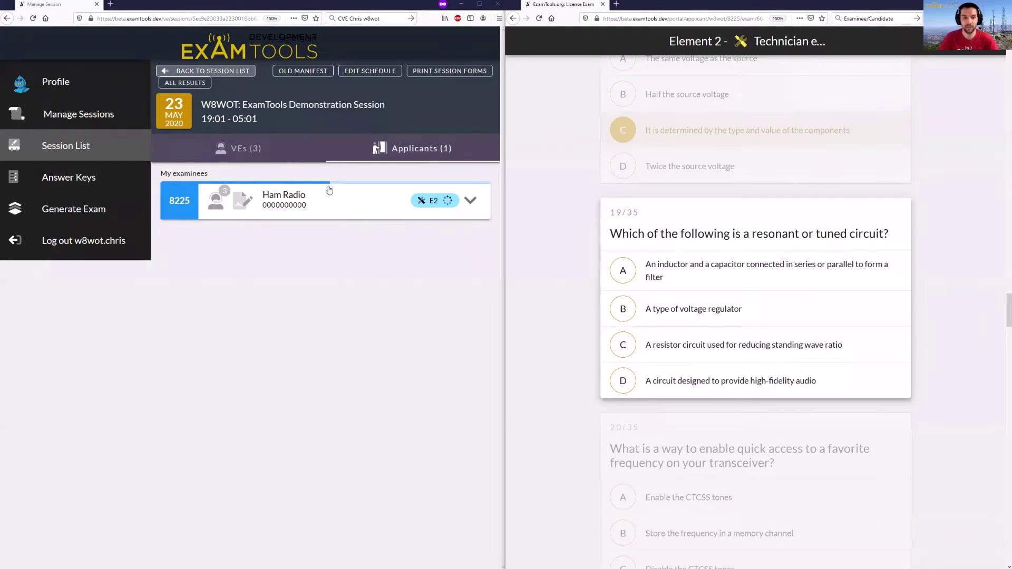
# - Answer questions 19 through 26
pyautogui.moveTo(437, 208)
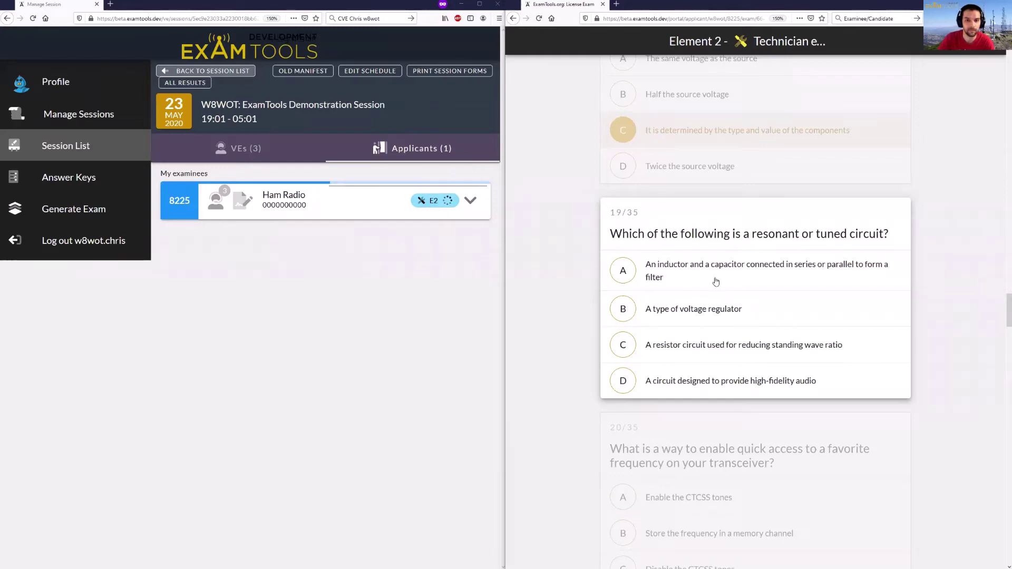
pyautogui.click(795, 284)
pyautogui.click(796, 293)
pyautogui.click(796, 324)
pyautogui.click(796, 290)
pyautogui.click(796, 285)
pyautogui.click(821, 244)
pyautogui.click(750, 312)
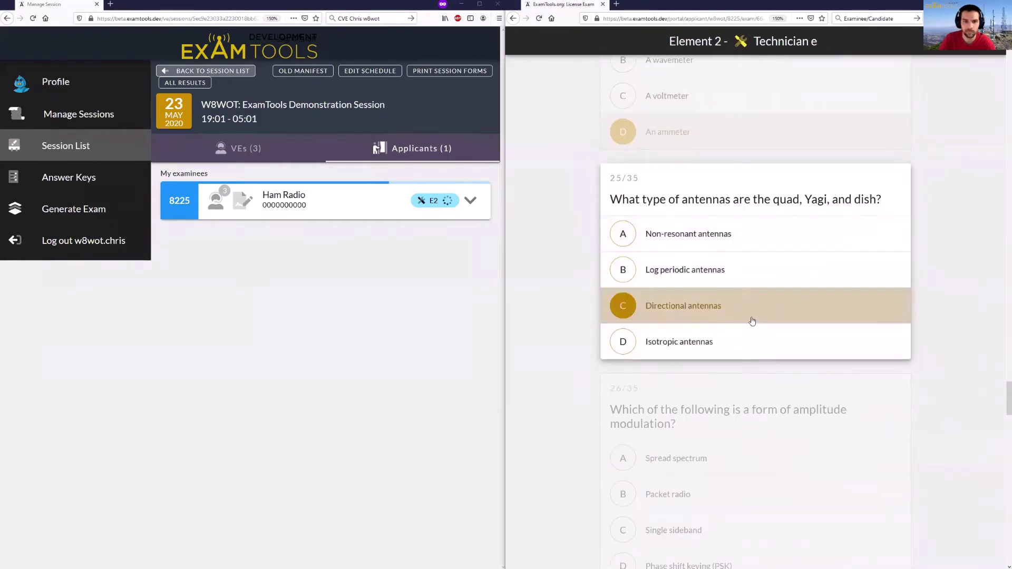
pyautogui.click(884, 325)
# - Answer the next eight exam questions, leaving question 29 skipped
pyautogui.click(764, 351)
pyautogui.click(843, 308)
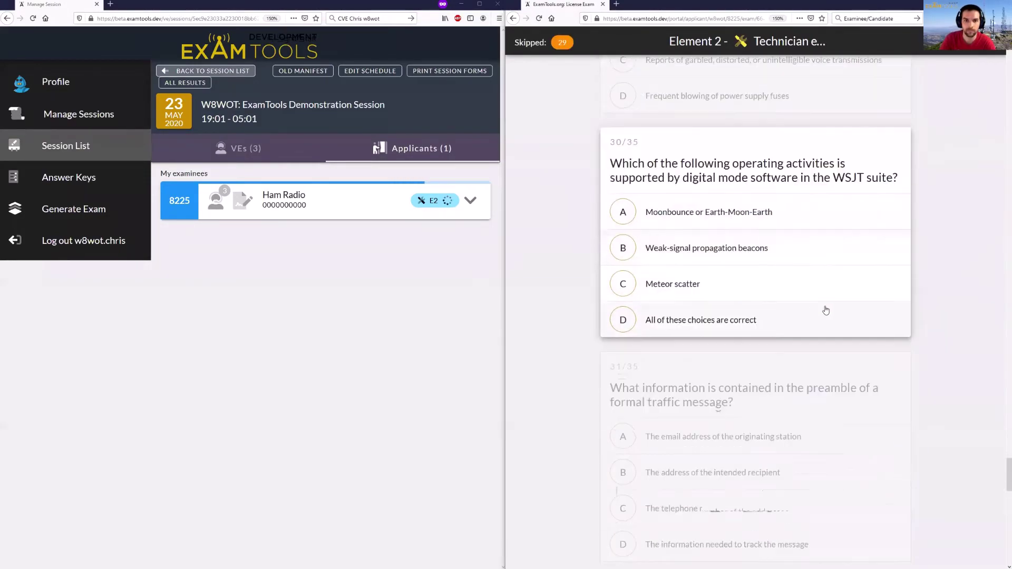
pyautogui.click(830, 316)
pyautogui.click(846, 264)
pyautogui.click(860, 295)
pyautogui.click(861, 298)
pyautogui.click(841, 255)
pyautogui.click(849, 286)
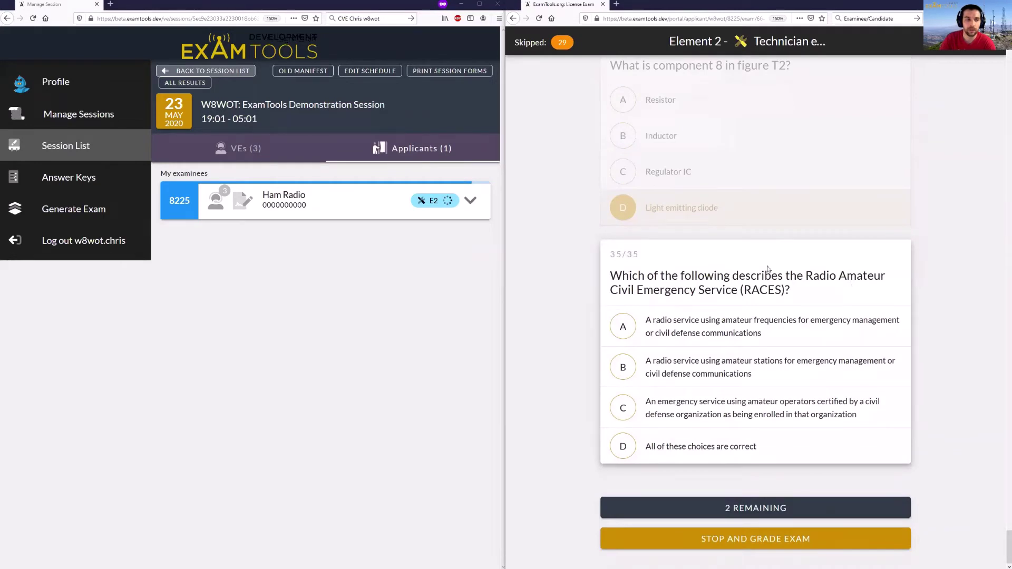
# - Answer skipped question 29 on RF feedback, then answer the final question 35
pyautogui.click(563, 43)
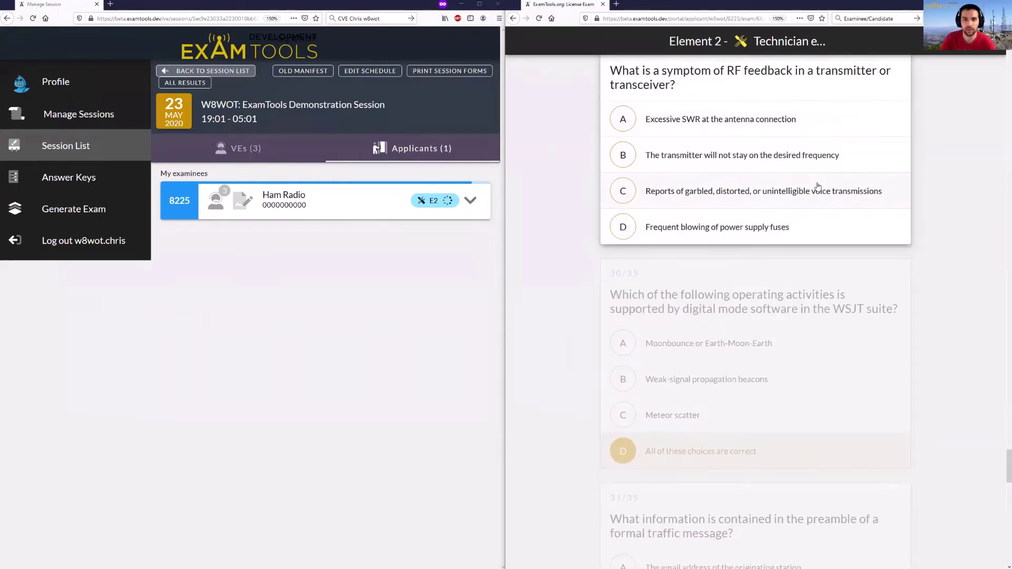
pyautogui.click(755, 118)
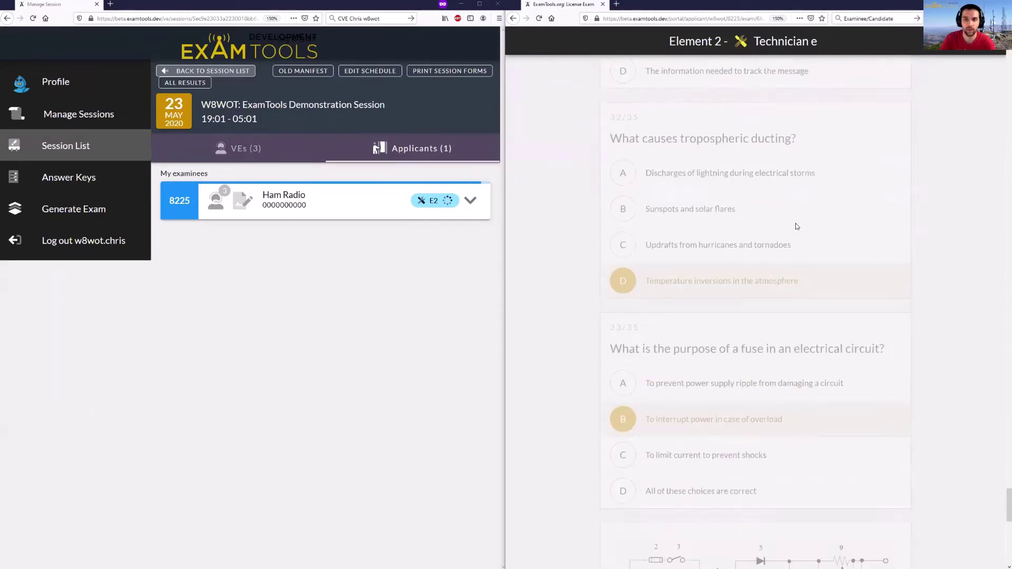
pyautogui.click(692, 370)
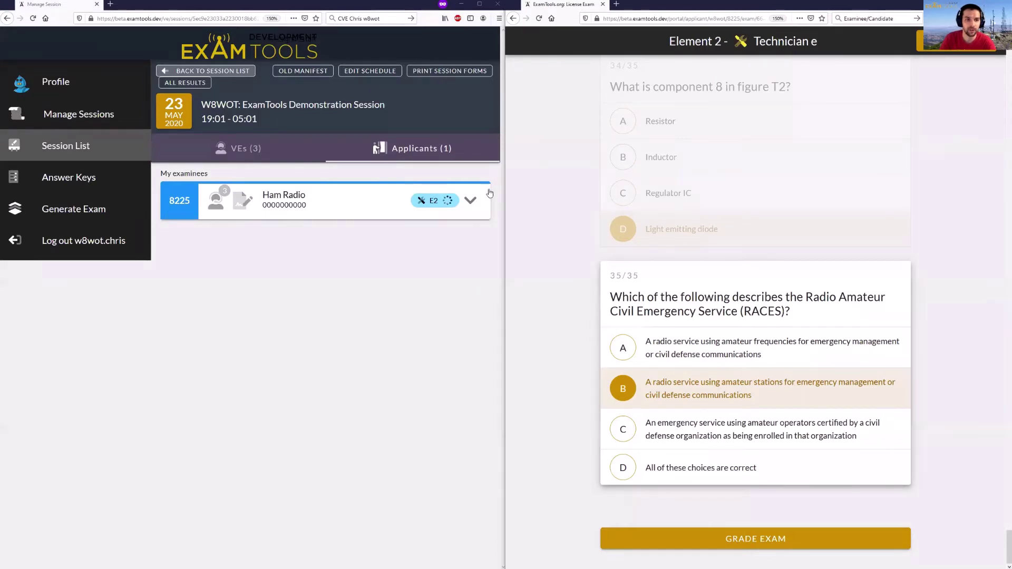
# - Submit the examinee's Technician exam for grading
pyautogui.click(784, 544)
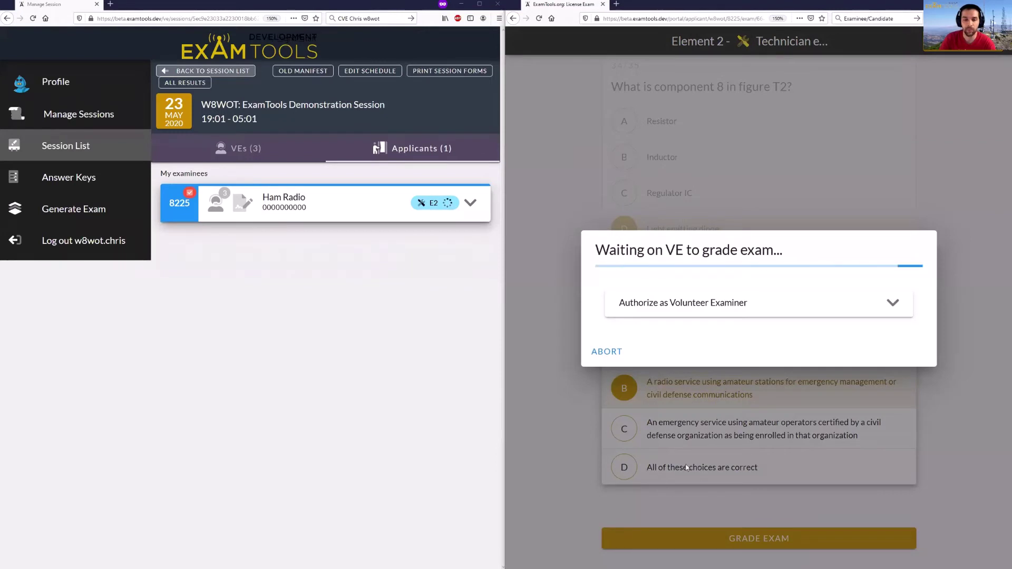
pyautogui.click(883, 309)
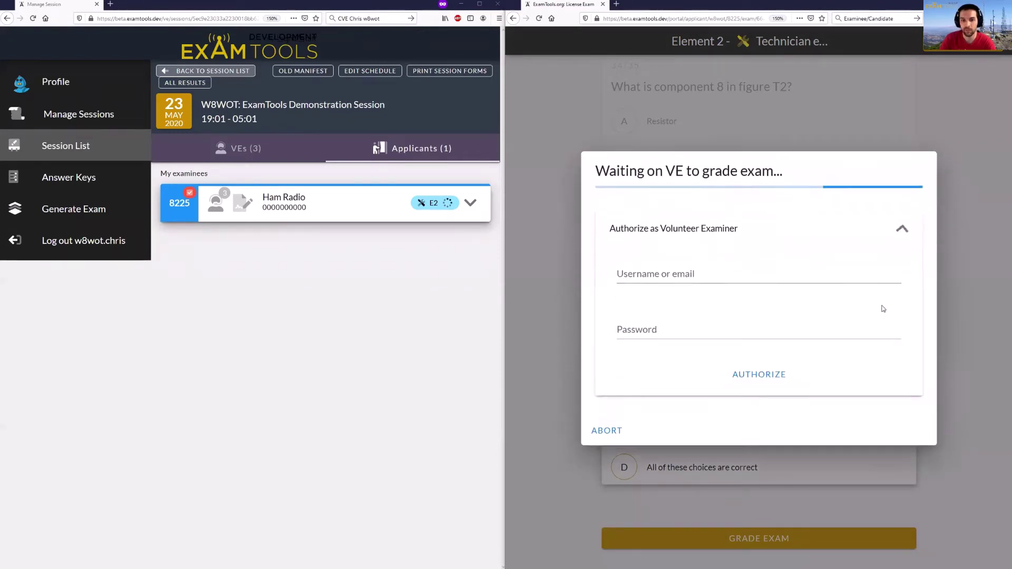
pyautogui.click(885, 225)
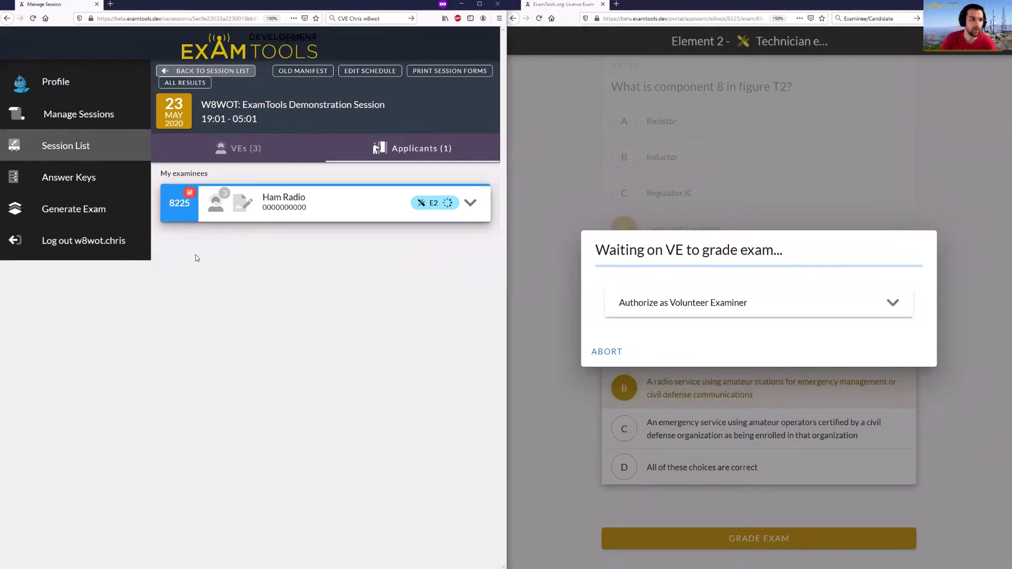
# - Approve the grading request as the VE with the VE username and password
pyautogui.click(190, 196)
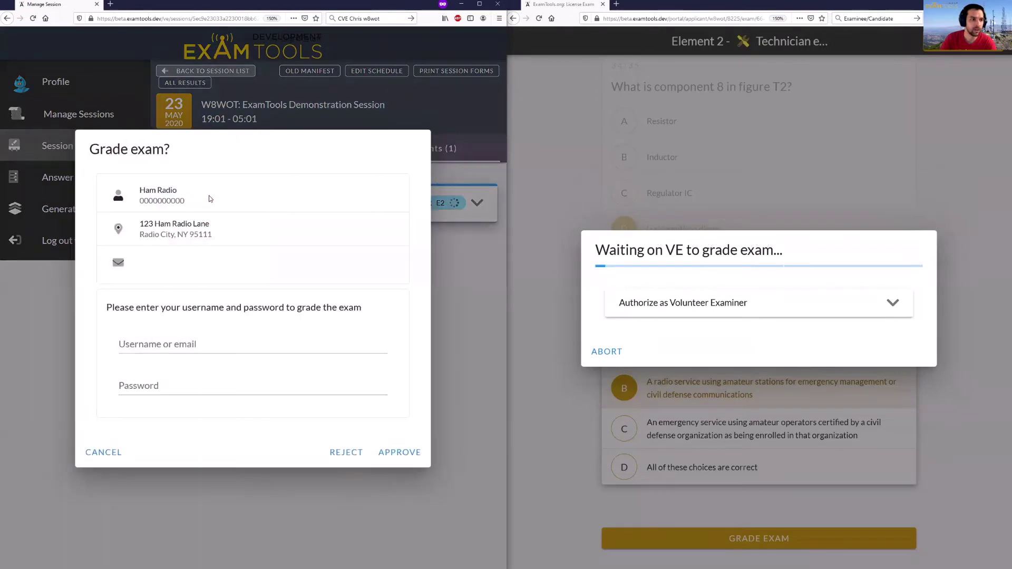
pyautogui.click(233, 345)
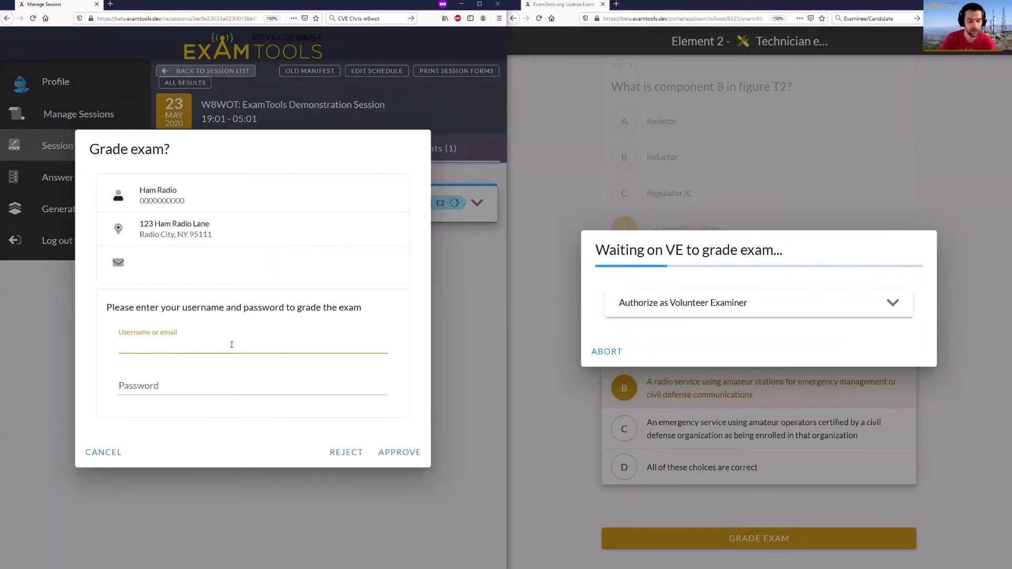
pyautogui.write('w8wot.chris')
pyautogui.press('Tab')
pyautogui.write('password')
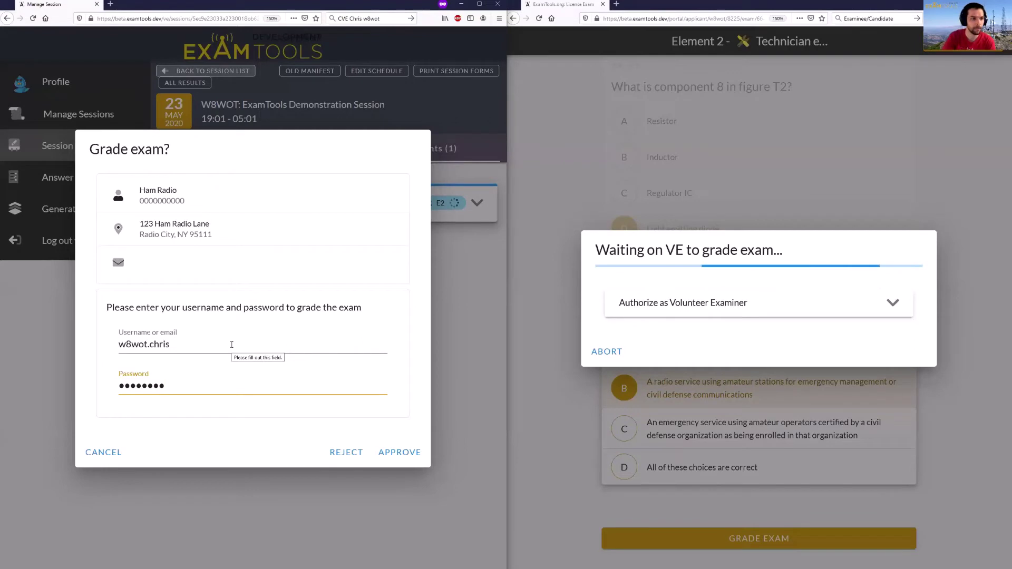
pyautogui.click(407, 456)
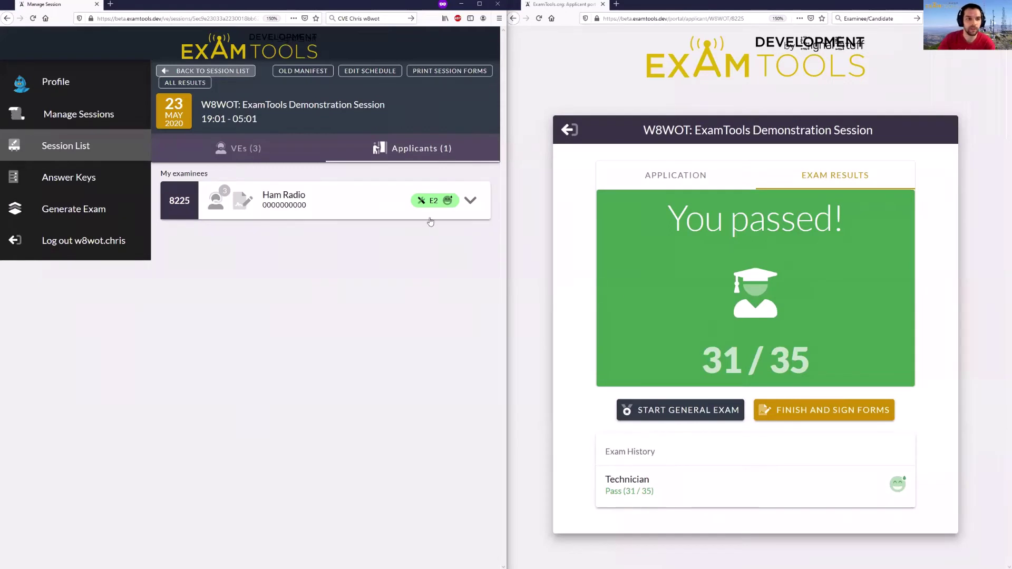
pyautogui.moveTo(422, 205)
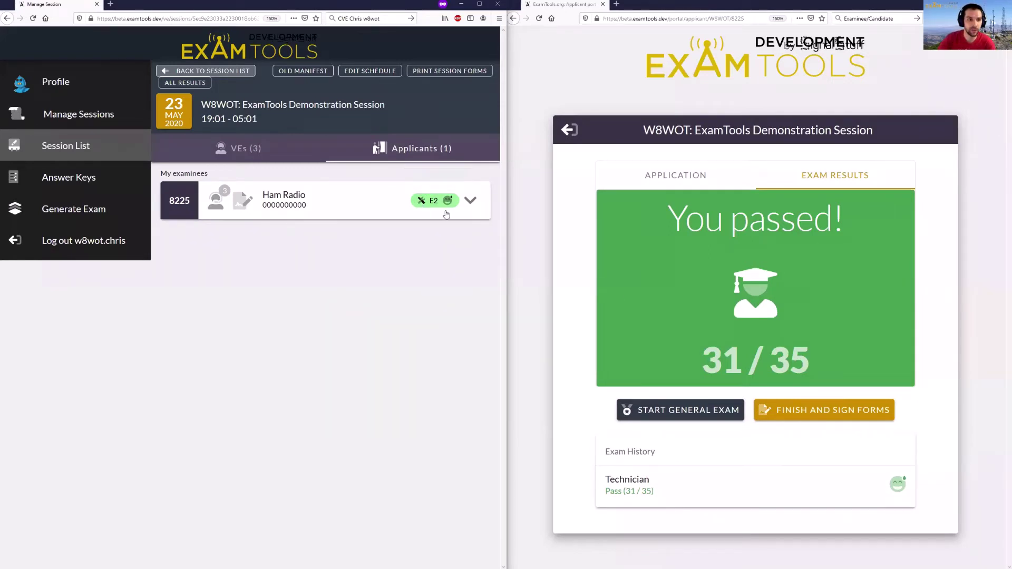
pyautogui.click(471, 201)
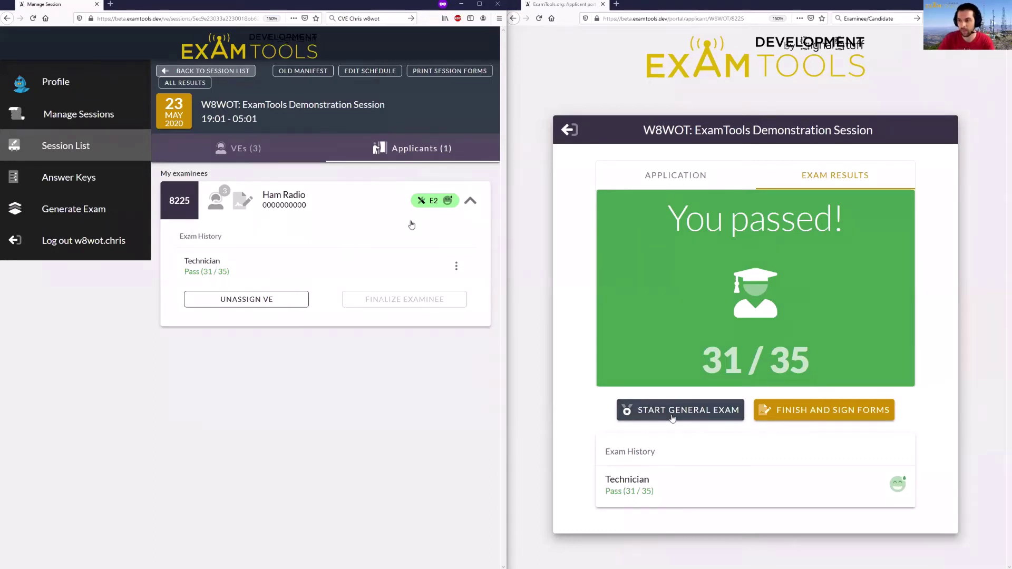
# - Finish testing, confirm Finish and Sign, and preview the pre-filled Quick-Form 605
pyautogui.click(863, 416)
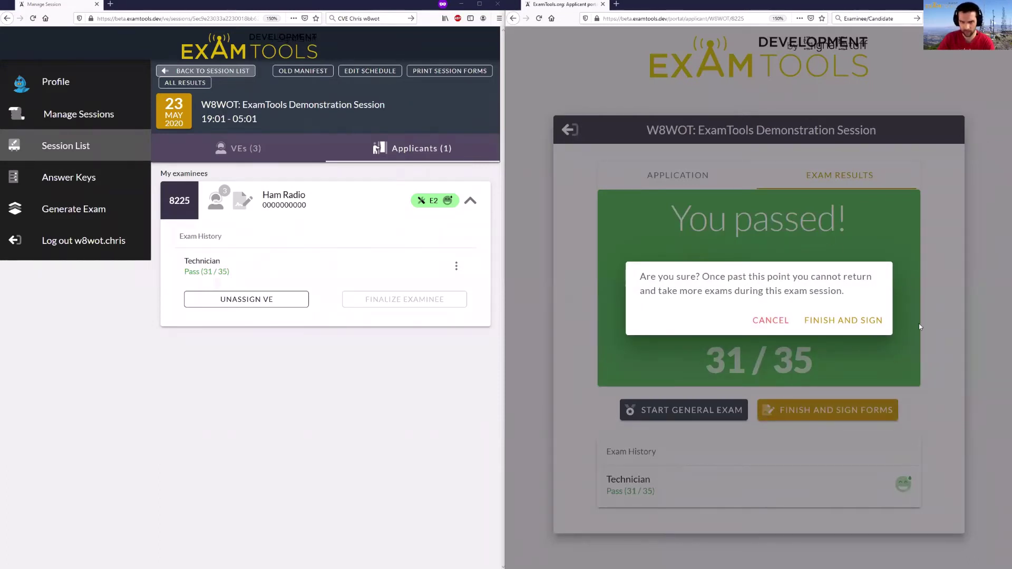
pyautogui.click(862, 323)
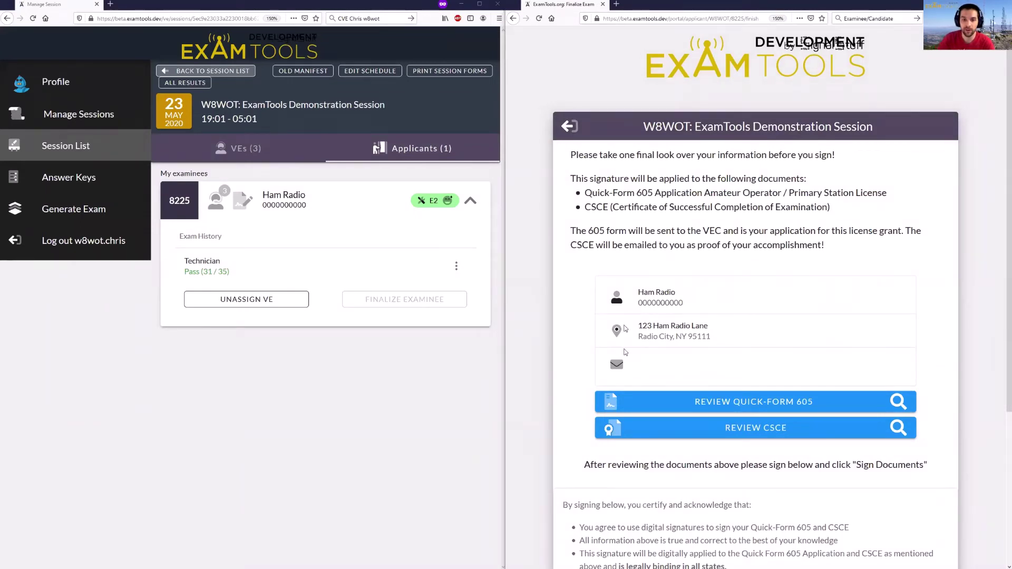
pyautogui.scroll(-2, 625, 352)
pyautogui.click(760, 346)
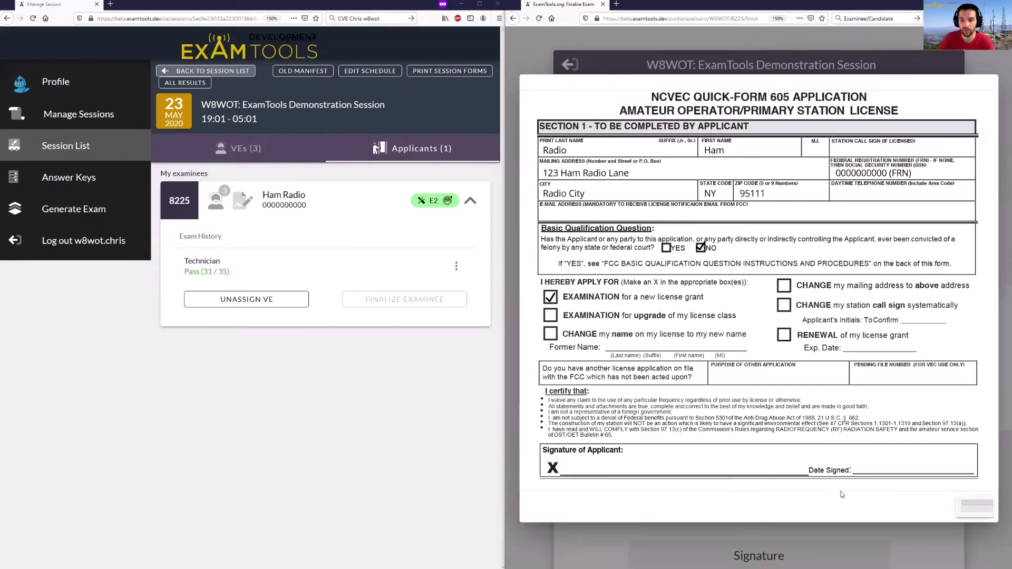
# - Close the 605 preview and review the draft CSCE
pyautogui.click(975, 507)
pyautogui.click(771, 372)
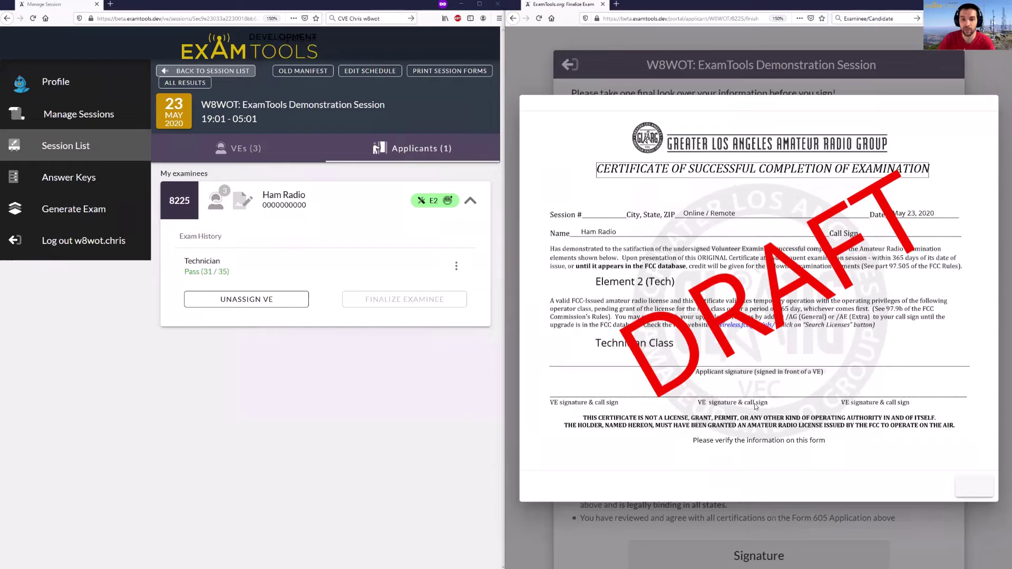
pyautogui.click(955, 487)
# - Draw the examinee's signature, sign the documents, and finish the session
pyautogui.scroll(-3, 926, 468)
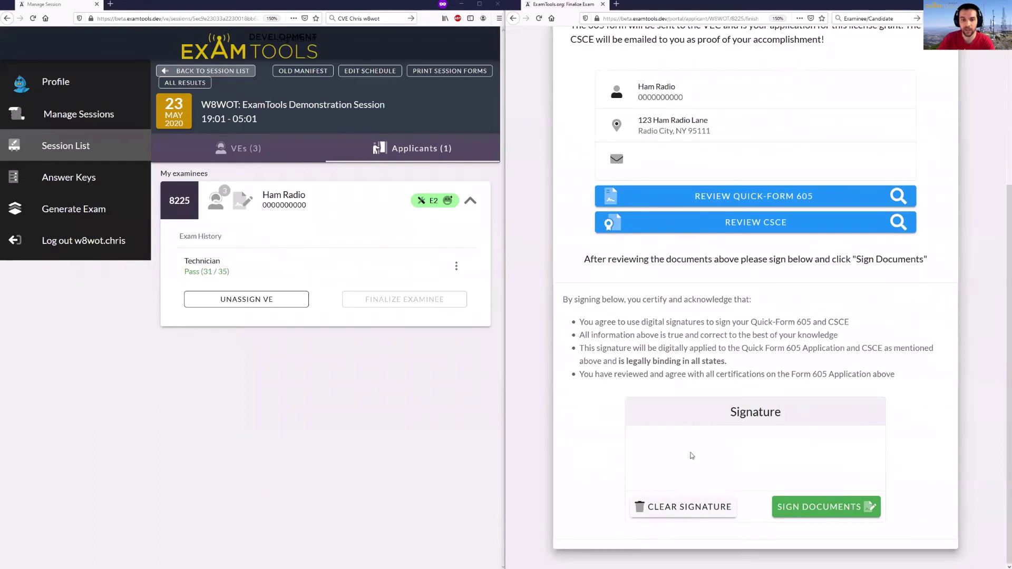
pyautogui.moveTo(691, 444)
pyautogui.mouseDown()
pyautogui.moveTo(702, 476)
pyautogui.moveTo(726, 469)
pyautogui.moveTo(720, 460)
pyautogui.mouseUp()
pyautogui.moveTo(728, 446)
pyautogui.mouseDown()
pyautogui.moveTo(734, 471)
pyautogui.moveTo(736, 440)
pyautogui.moveTo(760, 437)
pyautogui.moveTo(761, 475)
pyautogui.mouseUp()
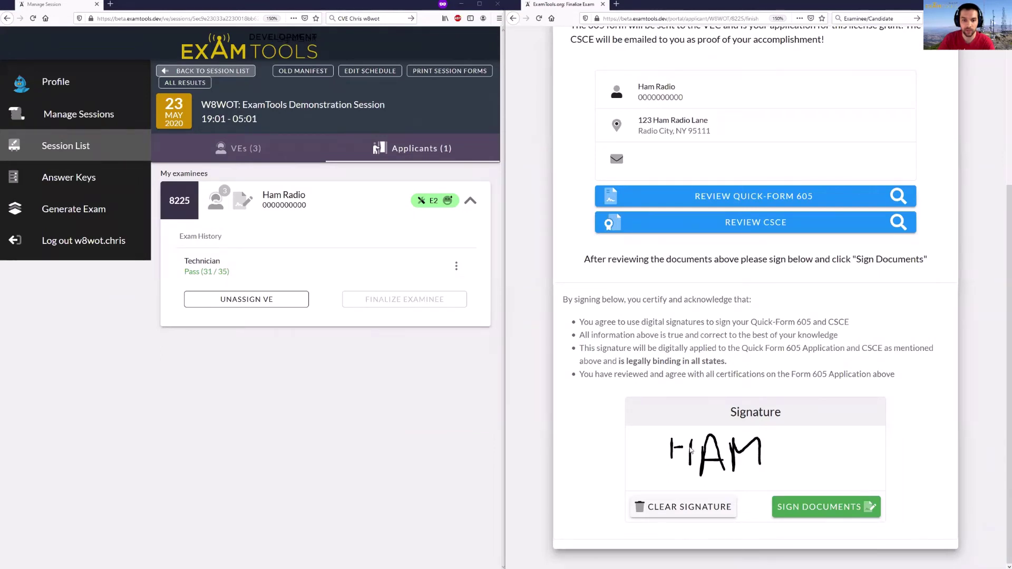
pyautogui.click(842, 510)
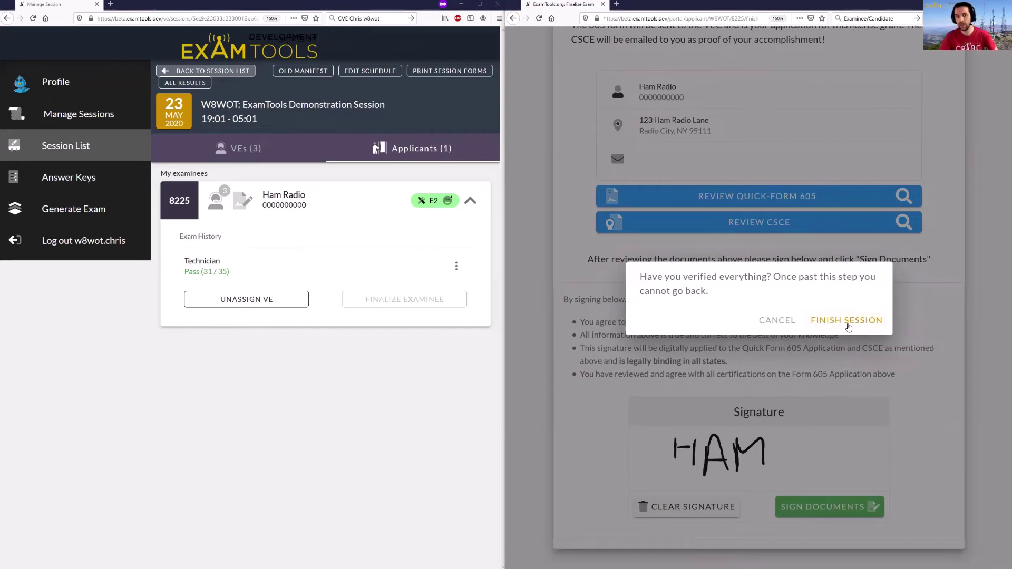
pyautogui.click(848, 327)
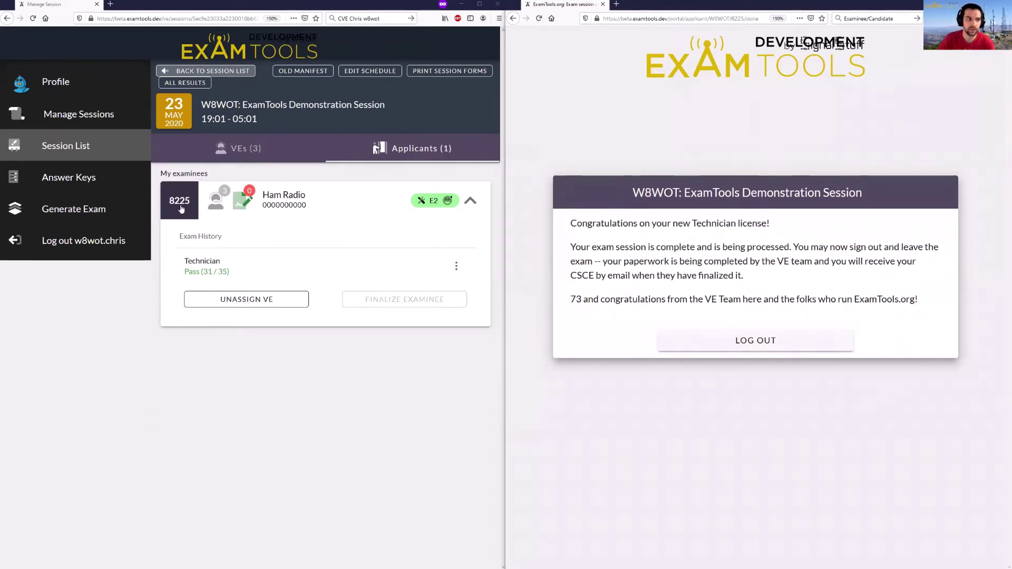
# - Arrange the three VE session windows alongside the examinee's finished-exam page
pyautogui.moveTo(215, 205)
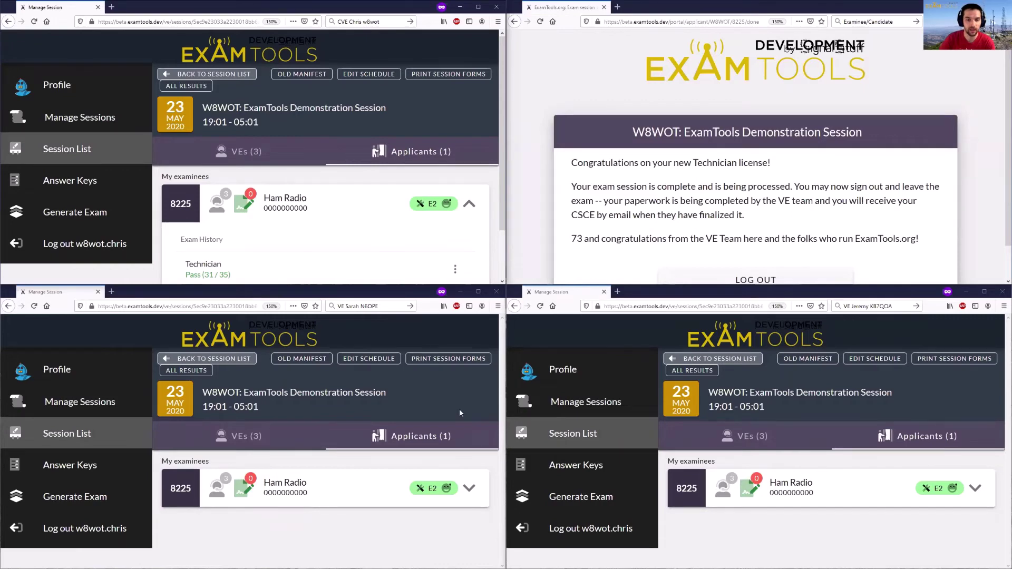
# - Open the VE signature list, start signing the 605 and CSCE, and preview the applicant's forms
pyautogui.click(251, 203)
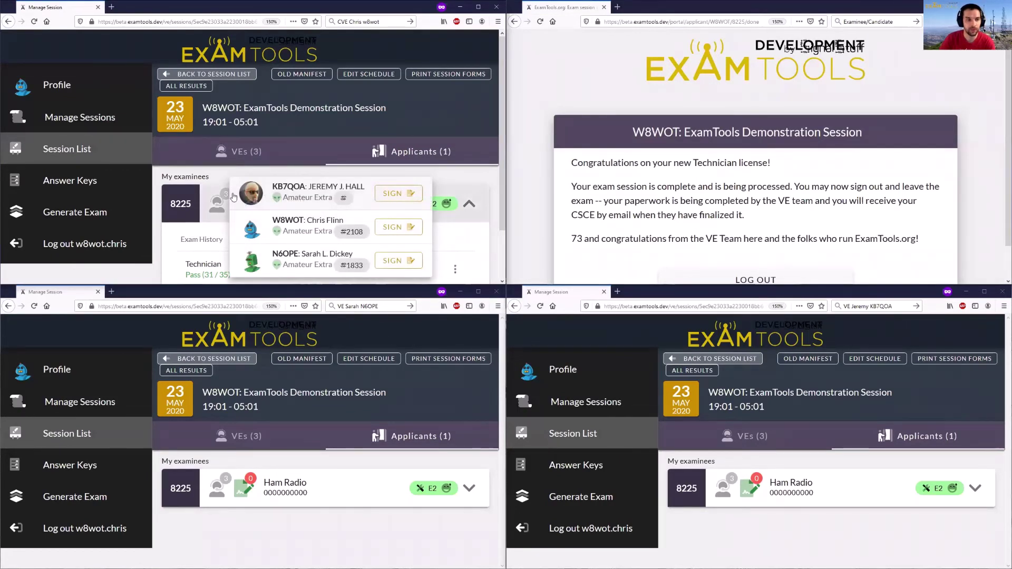
pyautogui.click(396, 226)
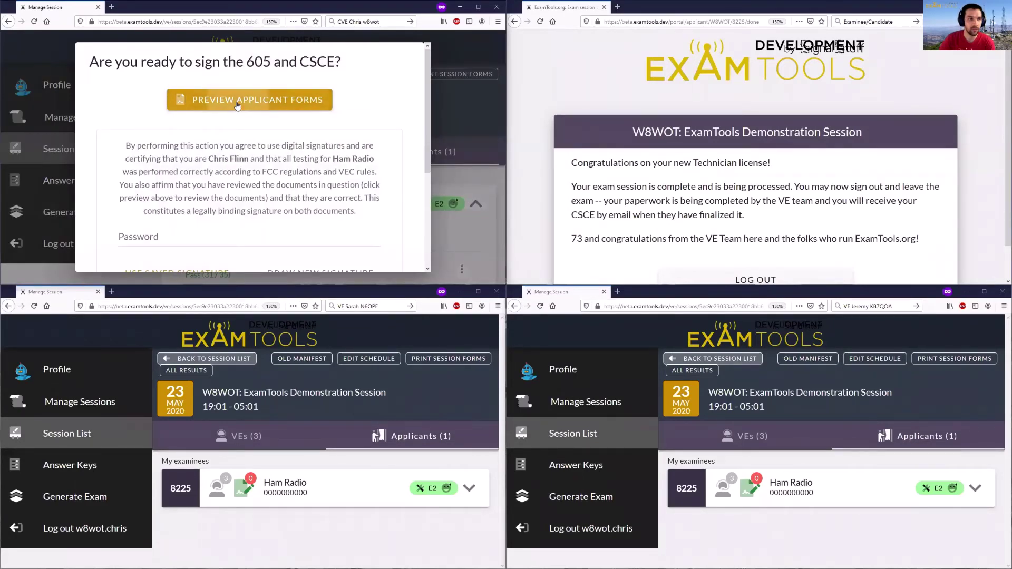
pyautogui.click(239, 101)
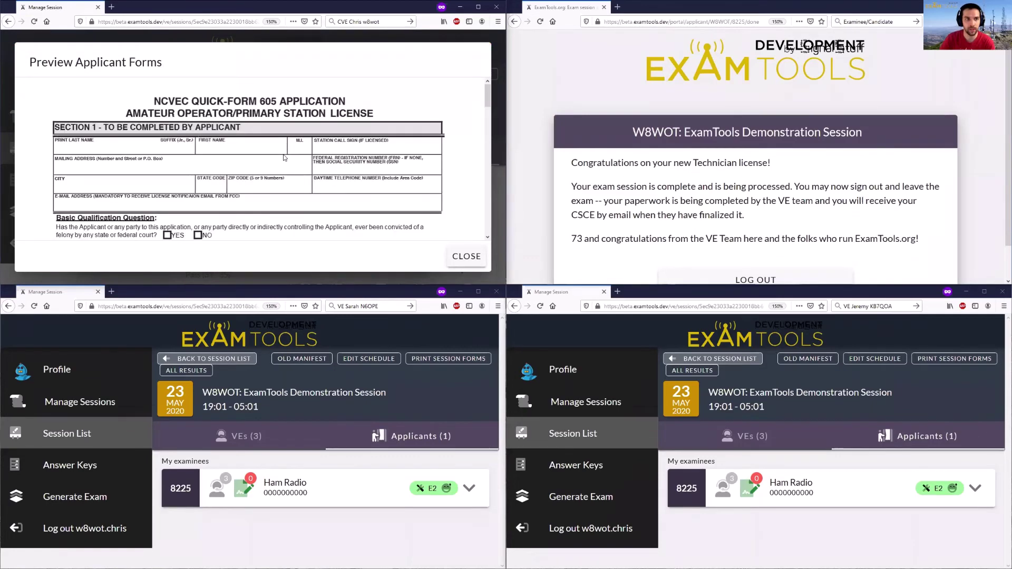
# - Look through the applicant form preview, close it, and scroll to the signature tabs
pyautogui.scroll(-1, 299, 152)
pyautogui.scroll(-5, 299, 151)
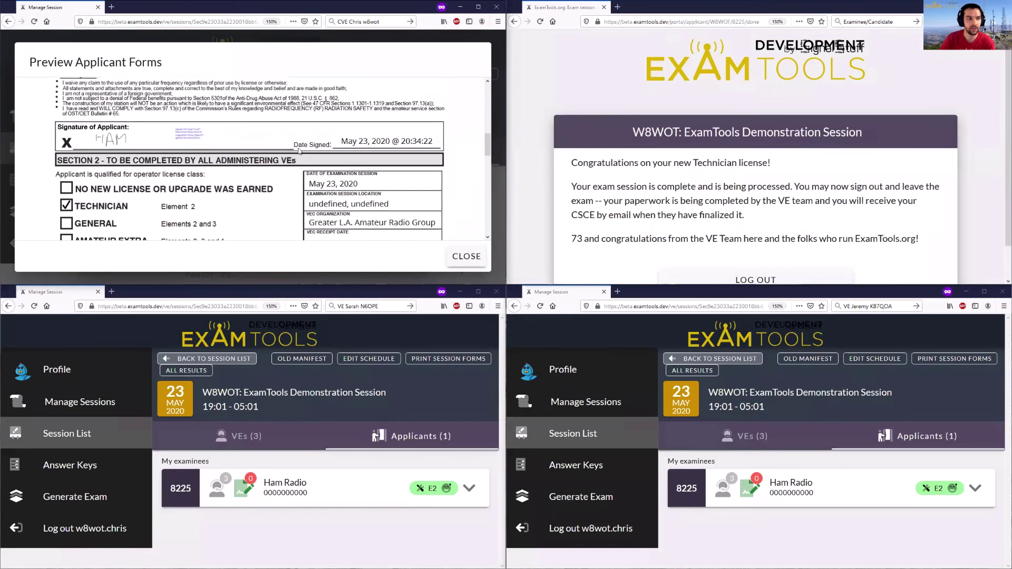
pyautogui.scroll(1, 258, 154)
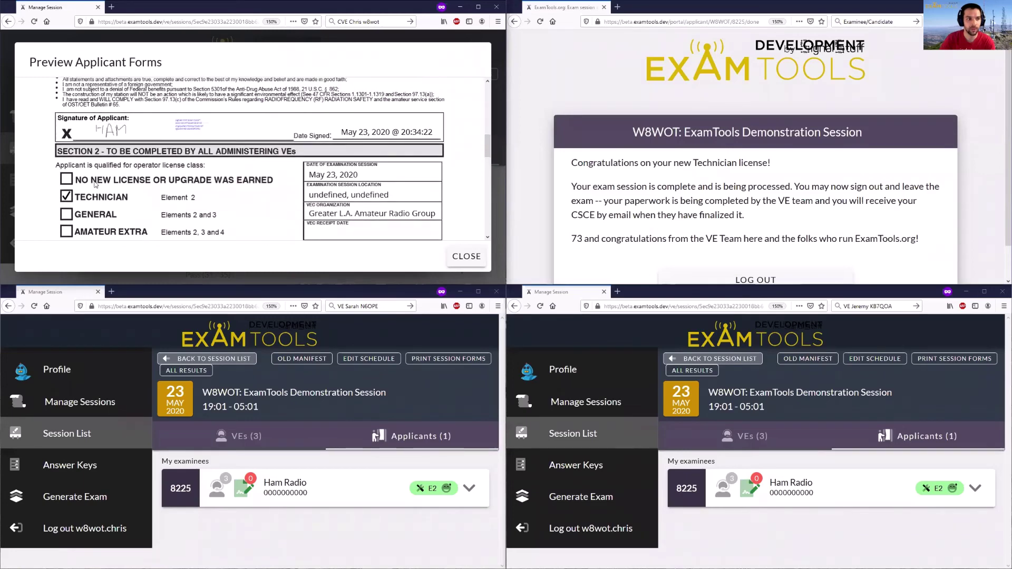
pyautogui.scroll(-1, 330, 171)
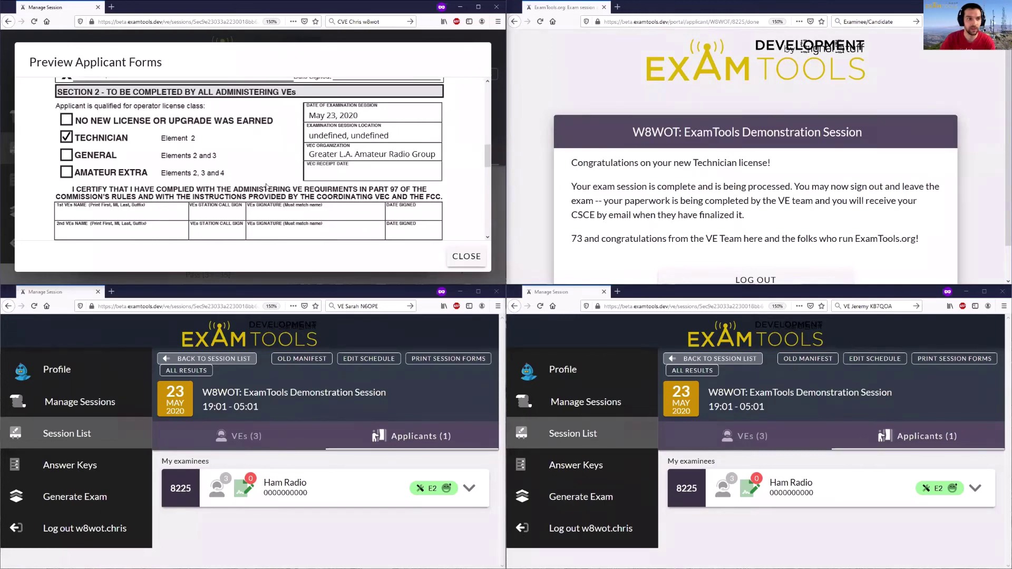
pyautogui.scroll(-8, 266, 188)
pyautogui.scroll(3, 258, 187)
pyautogui.click(465, 262)
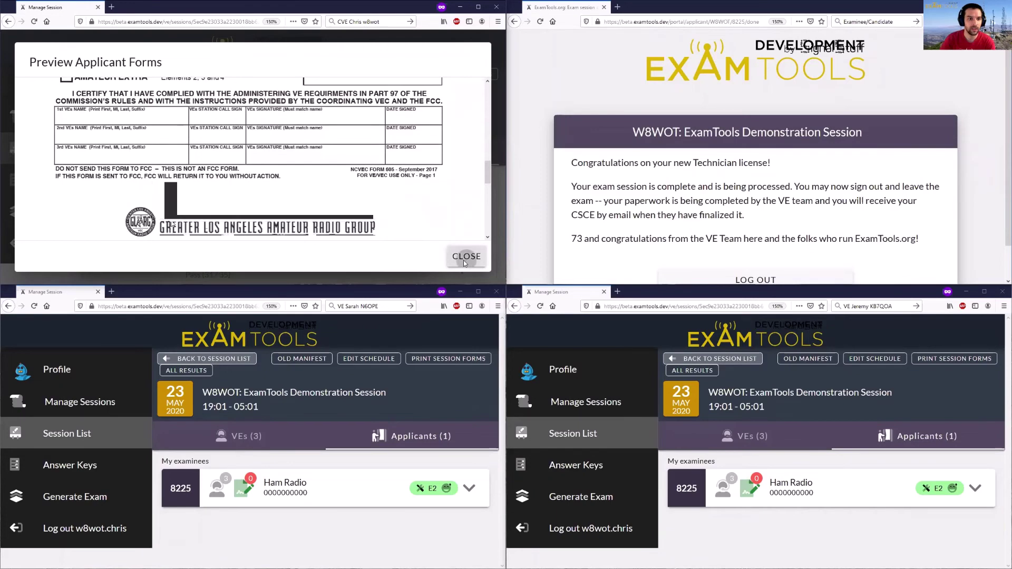
pyautogui.scroll(-3, 152, 169)
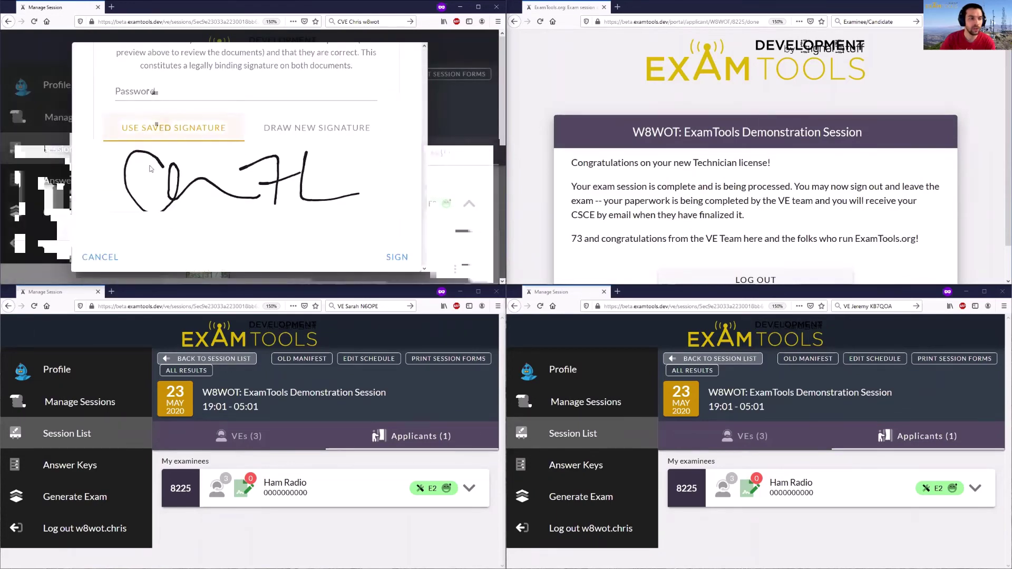
# - Sign applicant 8225's 605 and CSCE using the saved signature and password, then view VE signatures
pyautogui.click(296, 128)
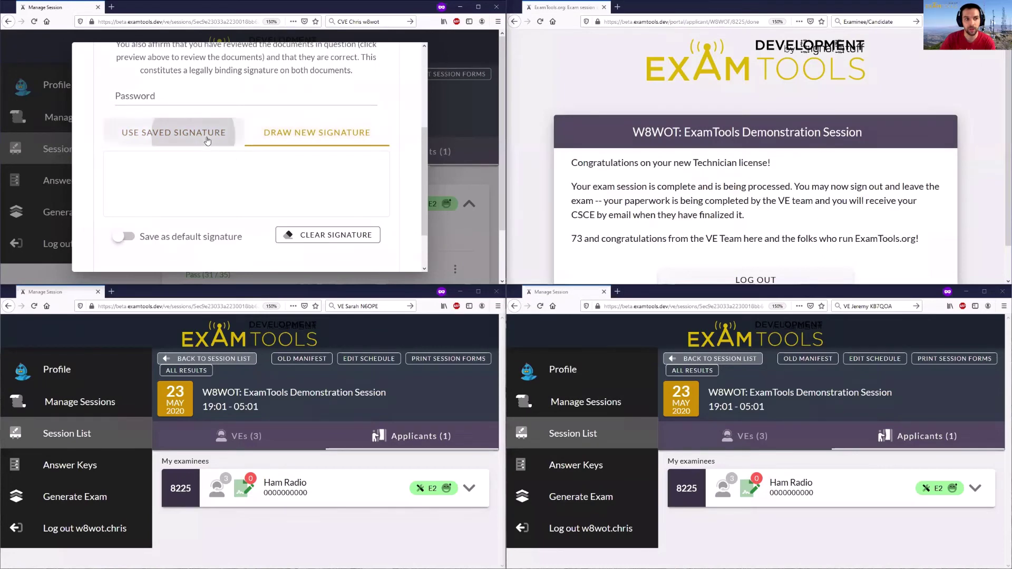
pyautogui.click(195, 134)
pyautogui.click(184, 95)
pyautogui.write('•••••••••')
pyautogui.click(389, 266)
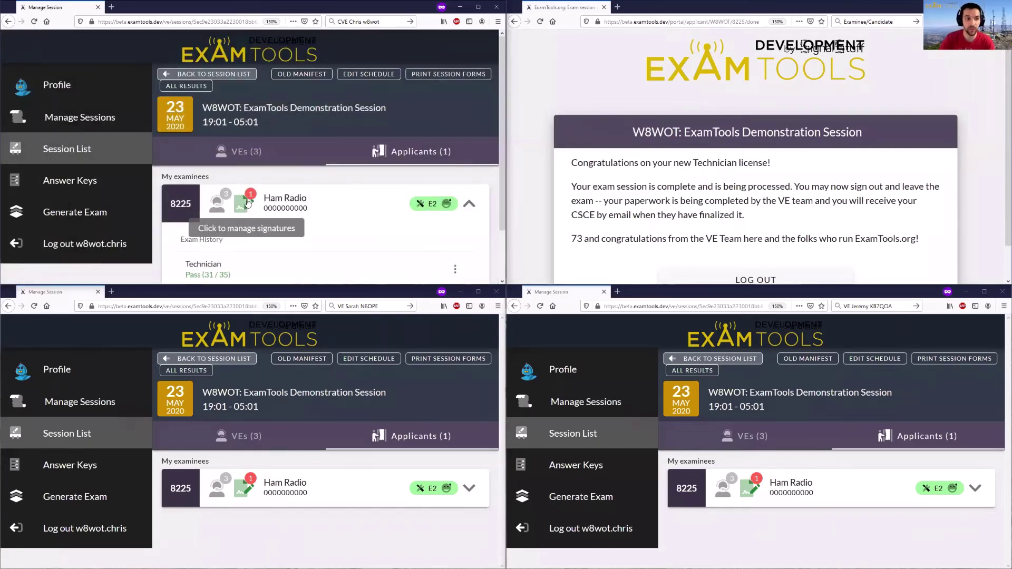
pyautogui.click(248, 202)
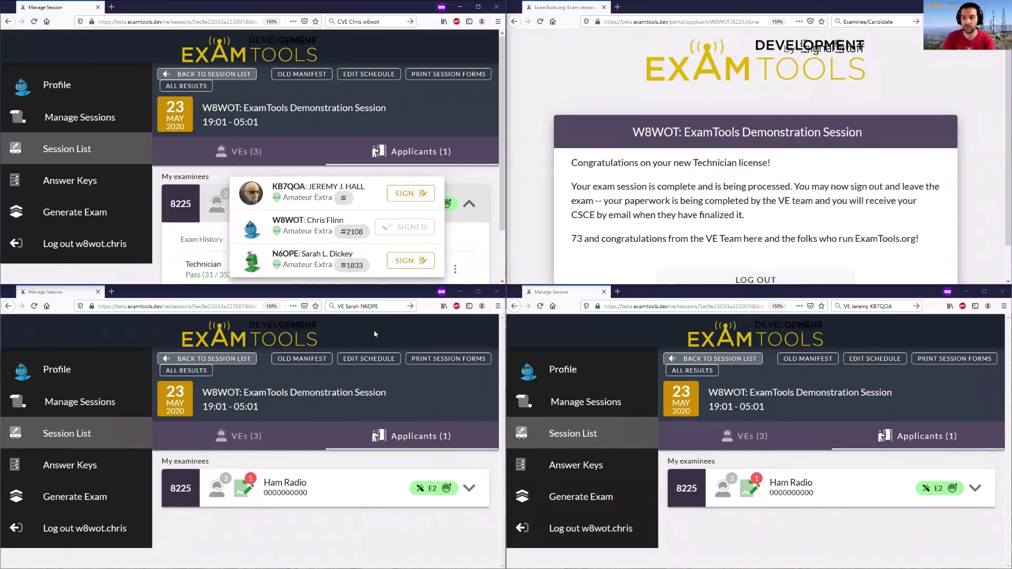
# - Sign the 605 and CSCE as the second VE, with their password and a freshly drawn signature
pyautogui.click(412, 195)
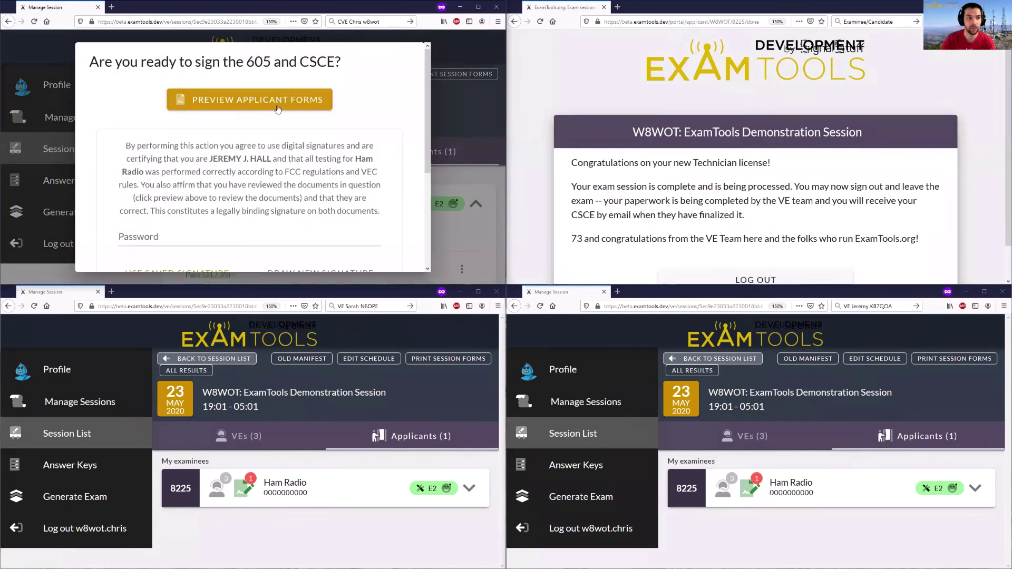
pyautogui.click(246, 238)
pyautogui.write('******')
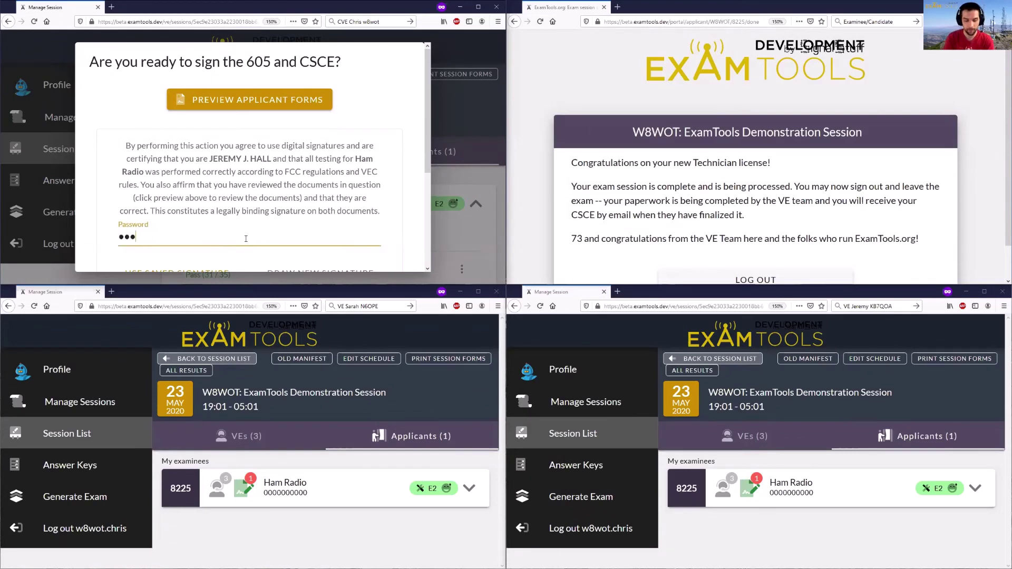
pyautogui.scroll(-3, 213, 163)
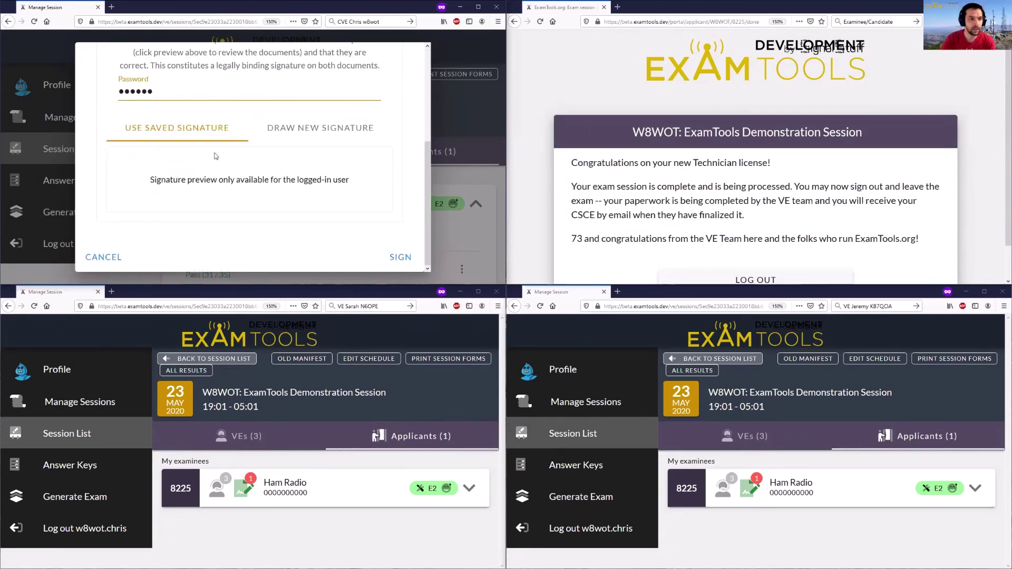
pyautogui.click(319, 134)
pyautogui.moveTo(193, 166)
pyautogui.mouseDown()
pyautogui.moveTo(185, 208)
pyautogui.moveTo(169, 198)
pyautogui.moveTo(226, 163)
pyautogui.moveTo(236, 209)
pyautogui.moveTo(264, 178)
pyautogui.mouseUp()
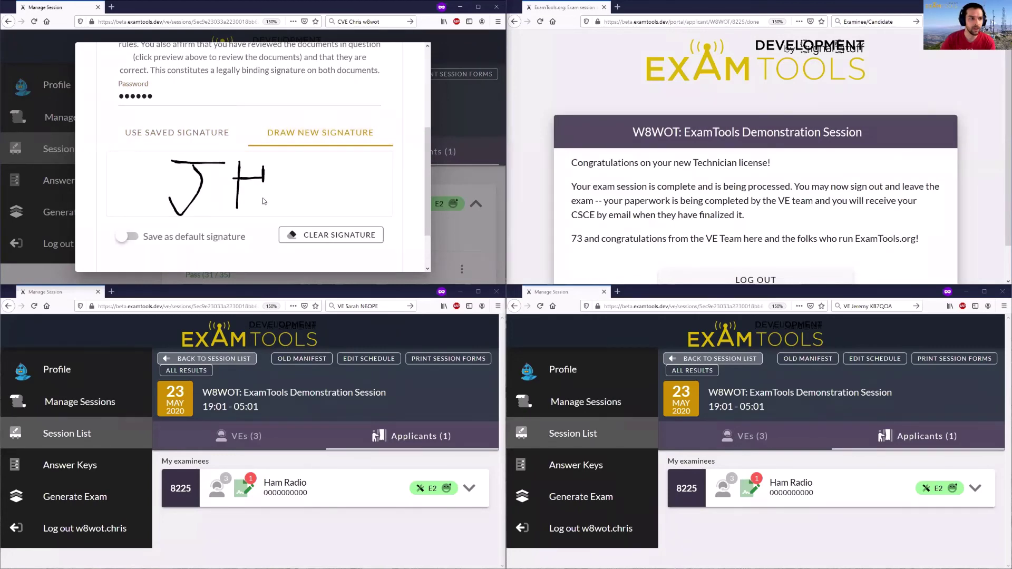
pyautogui.scroll(-1, 337, 217)
pyautogui.click(395, 258)
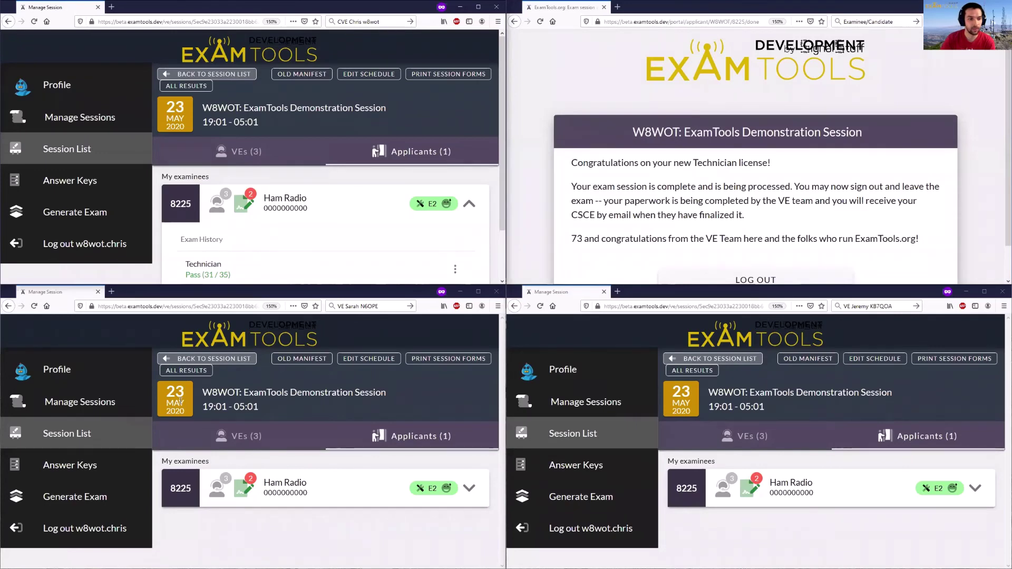
pyautogui.click(284, 479)
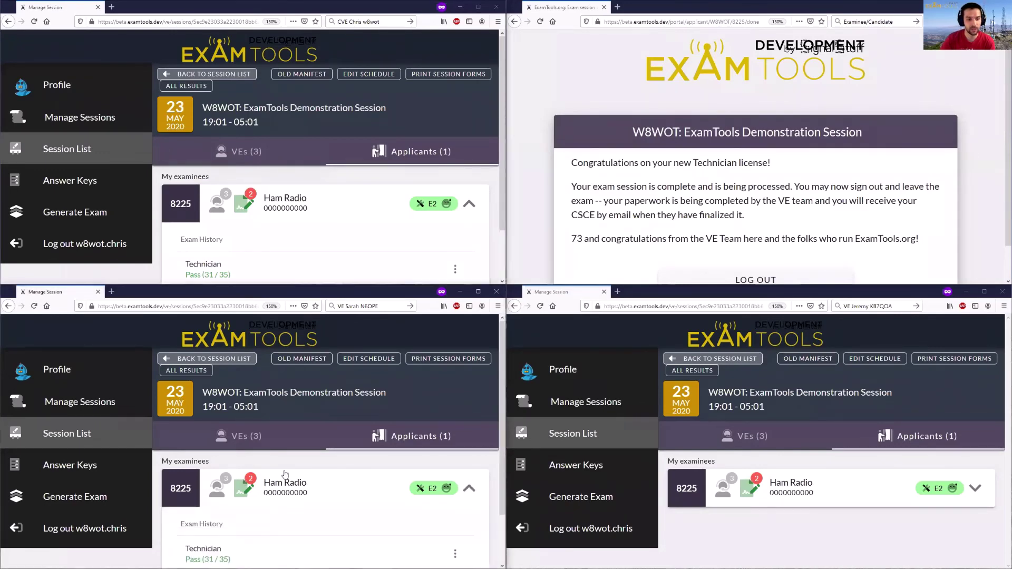
# - From the VE signature list, sign as the third VE with their password and a drawn 'S'
pyautogui.scroll(-2, 285, 473)
pyautogui.click(244, 433)
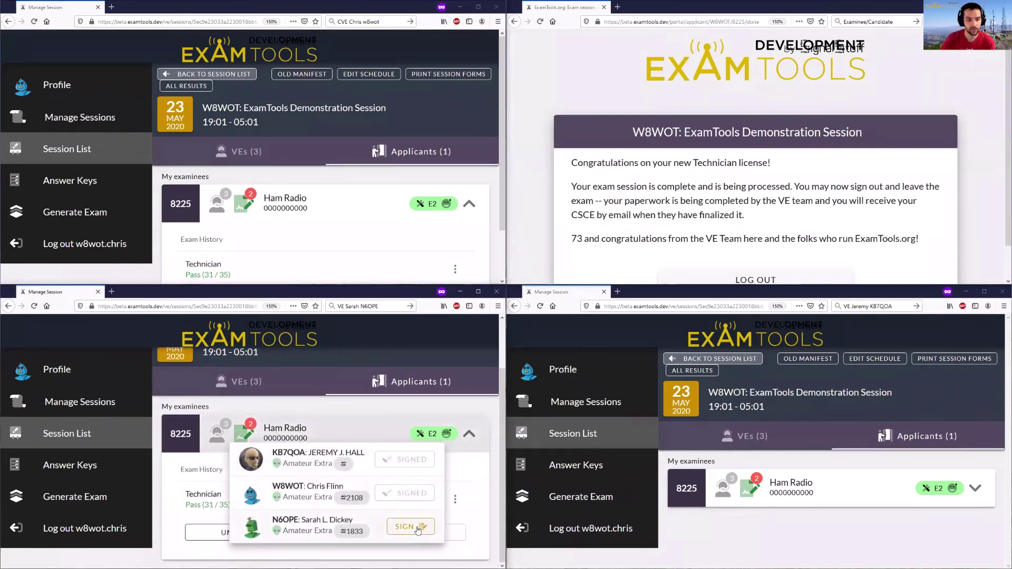
pyautogui.click(412, 527)
pyautogui.scroll(-3, 273, 389)
pyautogui.click(272, 390)
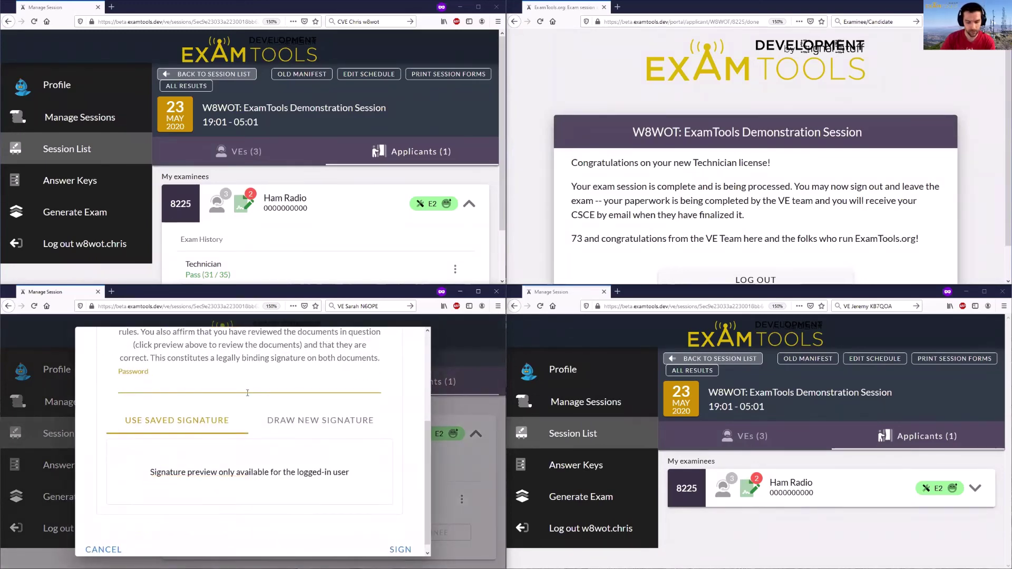
pyautogui.write('******')
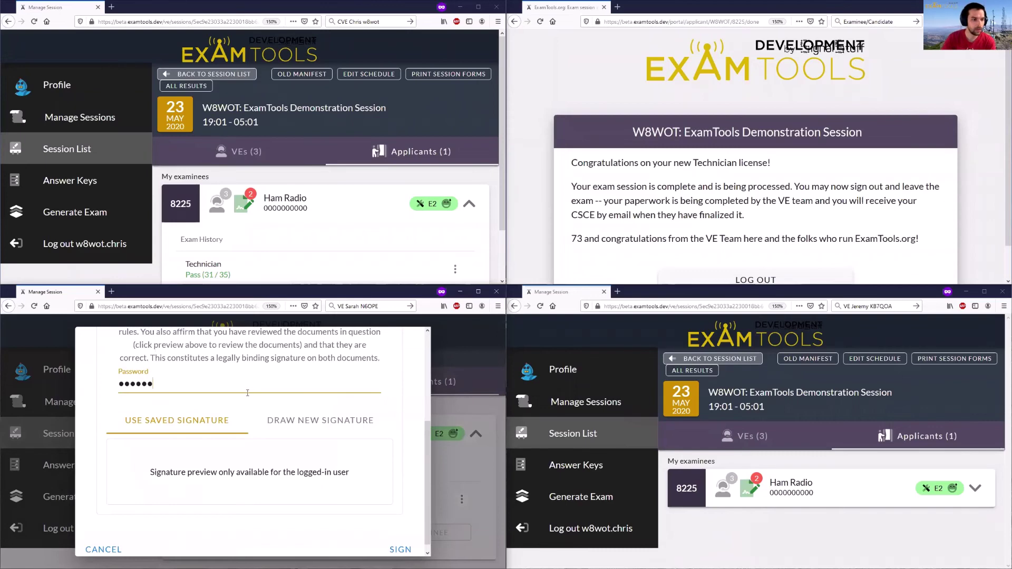
pyautogui.click(293, 421)
pyautogui.moveTo(233, 460)
pyautogui.mouseDown()
pyautogui.moveTo(208, 467)
pyautogui.moveTo(198, 493)
pyautogui.mouseUp()
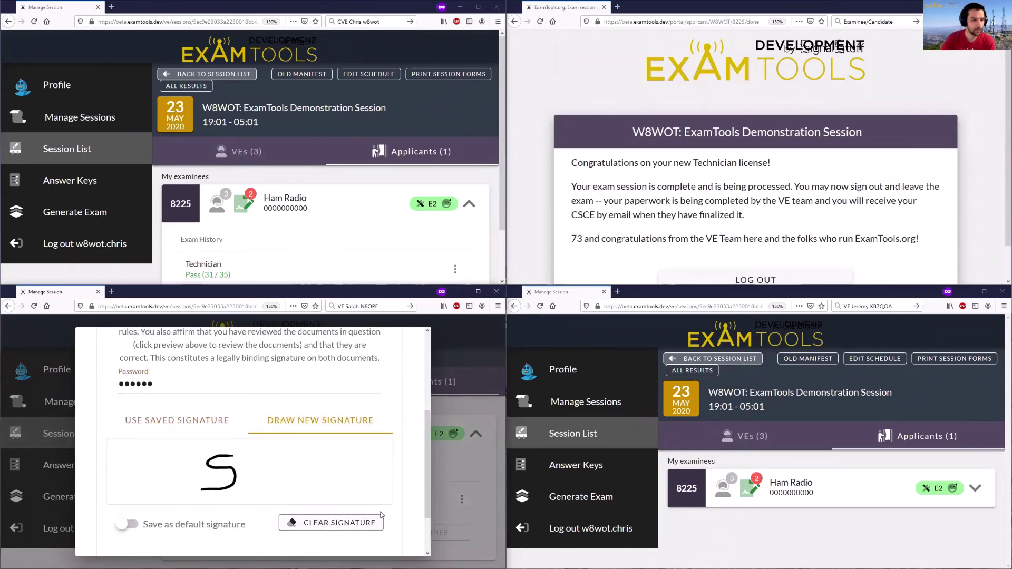
pyautogui.scroll(-2, 383, 516)
pyautogui.click(398, 542)
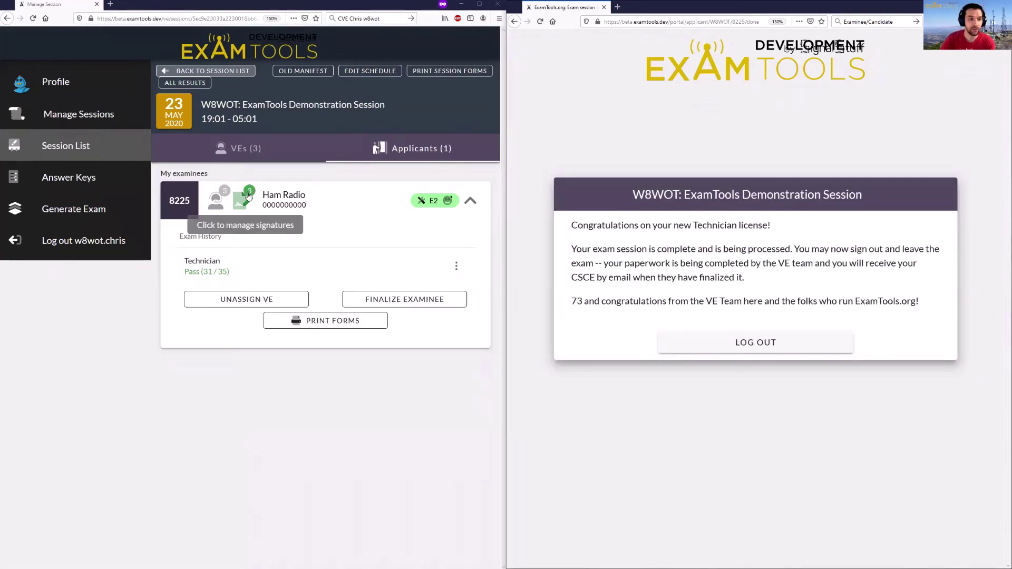
# - Verify all three VEs show as Signed, then open the signed 605 and CSCE PDF
pyautogui.click(248, 195)
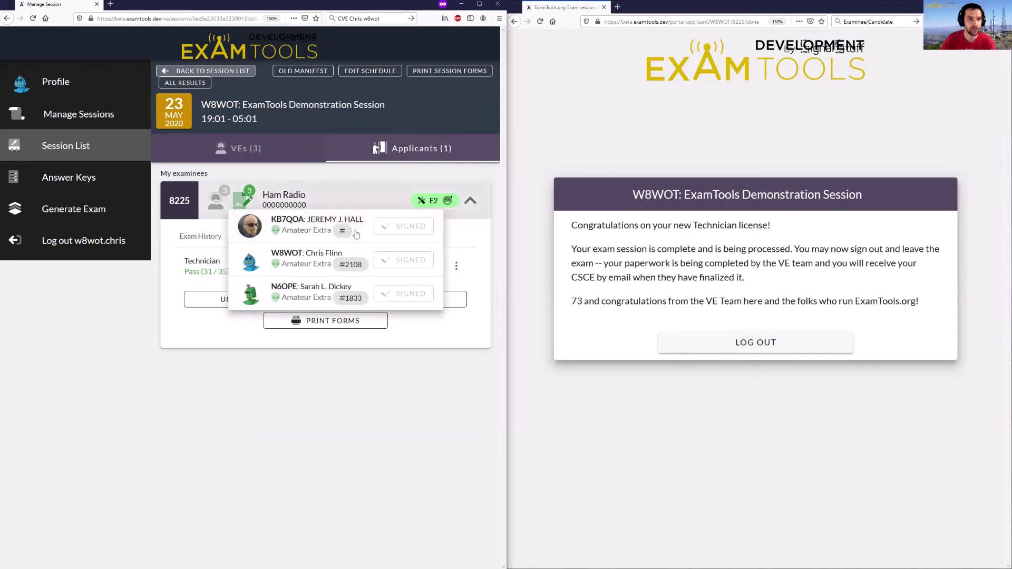
pyautogui.click(442, 333)
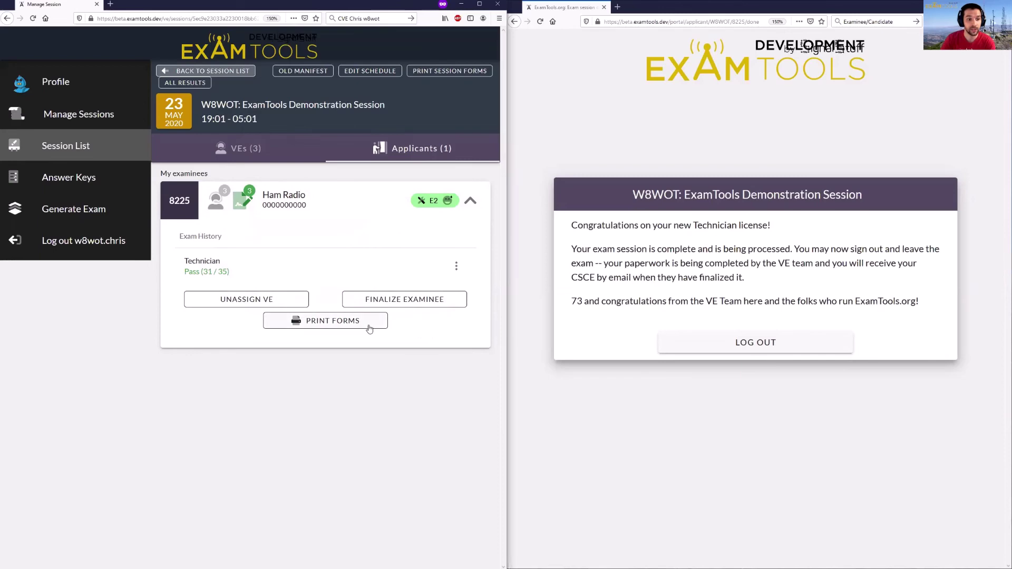
pyautogui.click(367, 327)
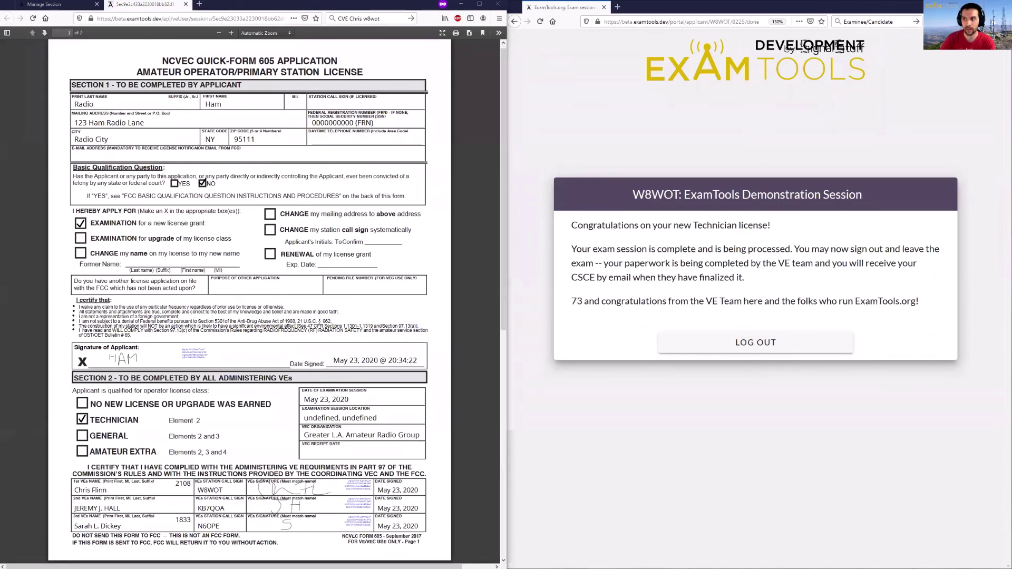
# - Review both pages of the signed PDF maximized, then return to the Manage Session page
pyautogui.scroll(-5, 243, 252)
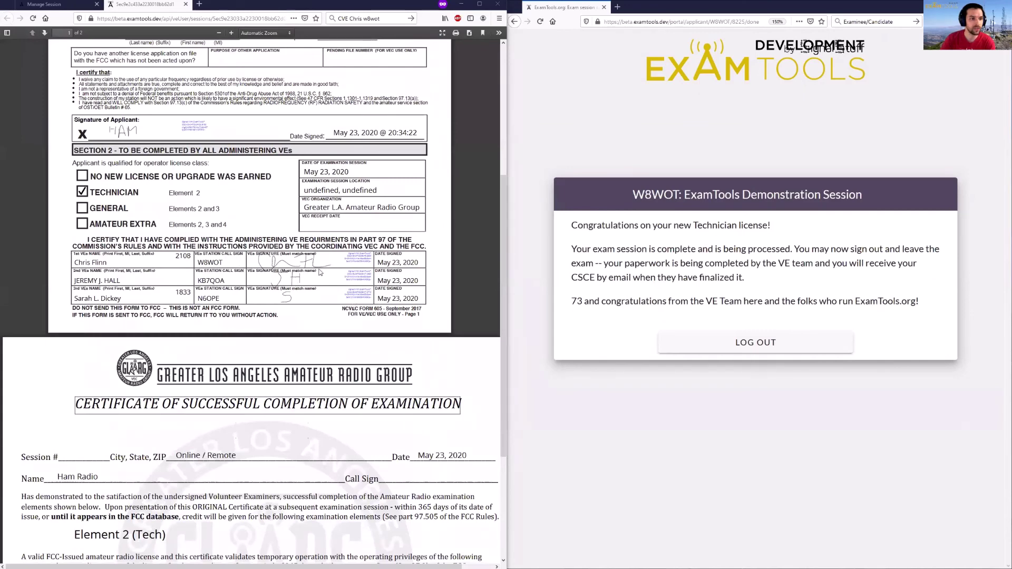
pyautogui.keyDown('ctrl'); pyautogui.scroll(5, 330, 280); pyautogui.keyUp('ctrl')
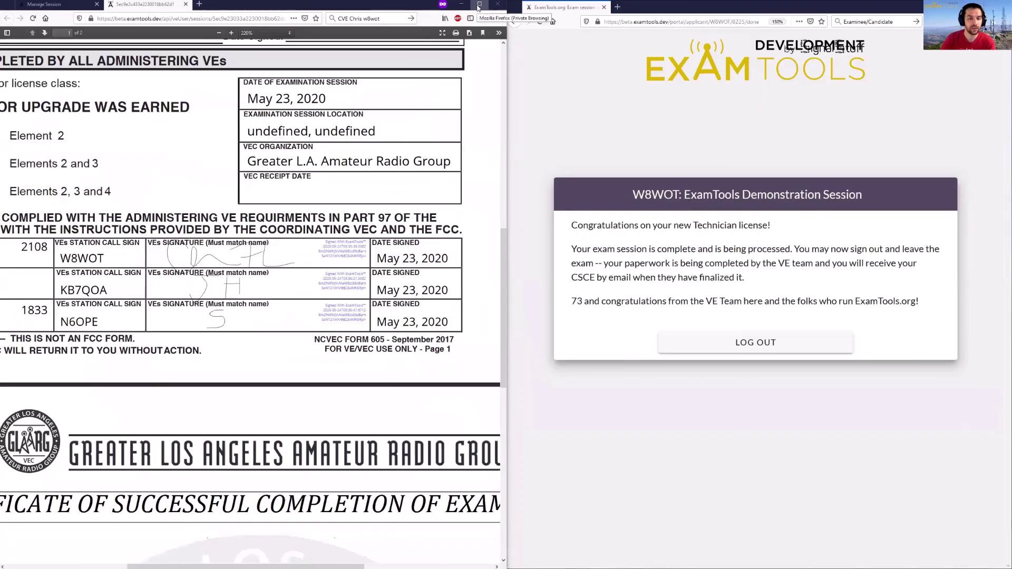
pyautogui.click(479, 4)
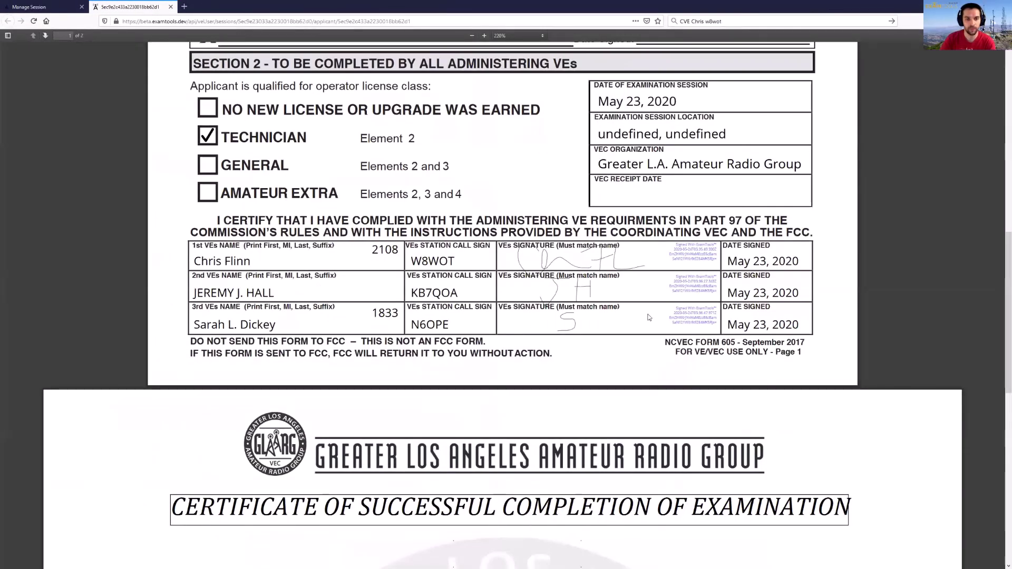
pyautogui.scroll(10, 747, 303)
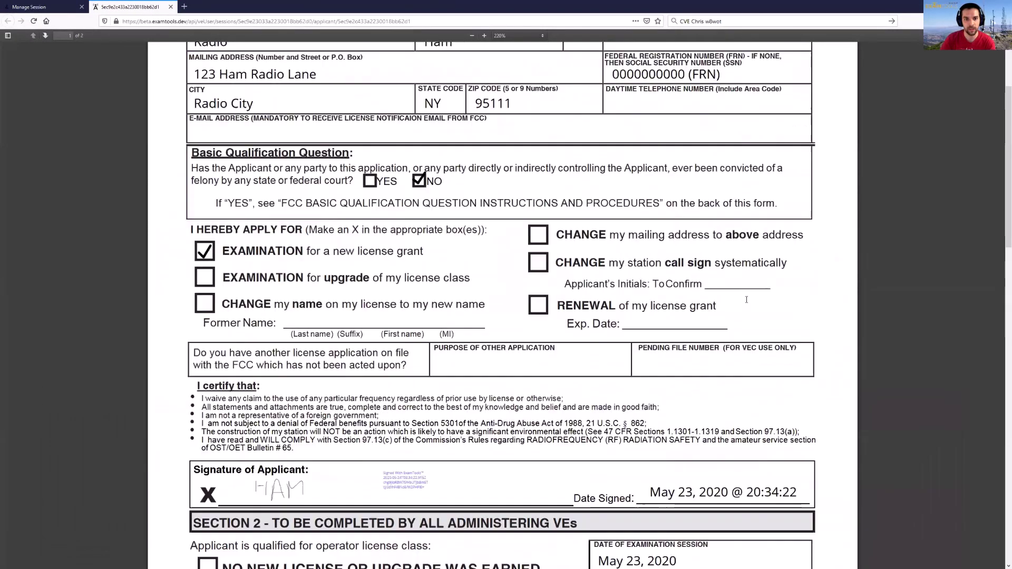
pyautogui.scroll(-15, 747, 303)
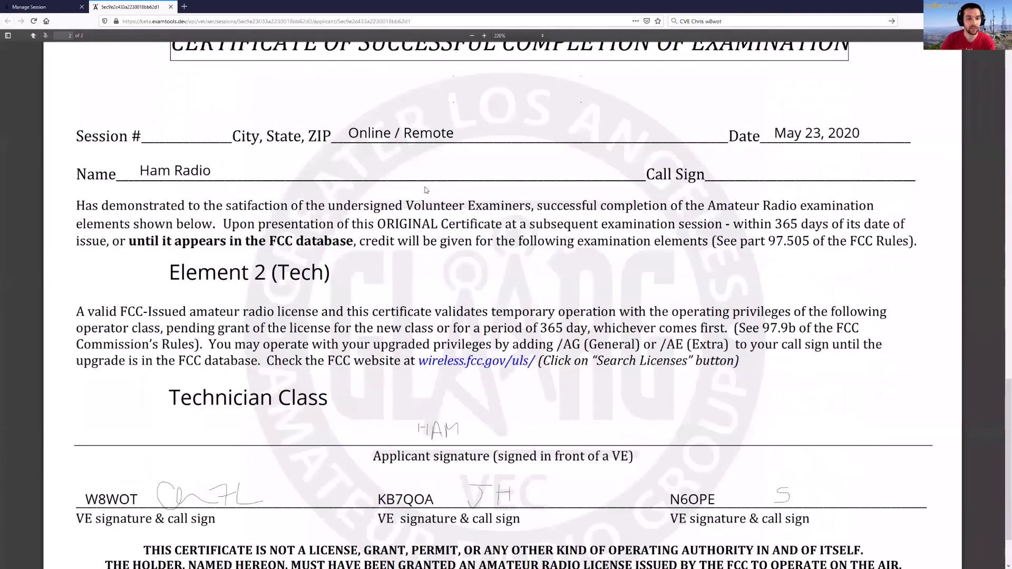
pyautogui.keyDown('ctrl'); pyautogui.scroll(-2, 426, 190); pyautogui.keyUp('ctrl')
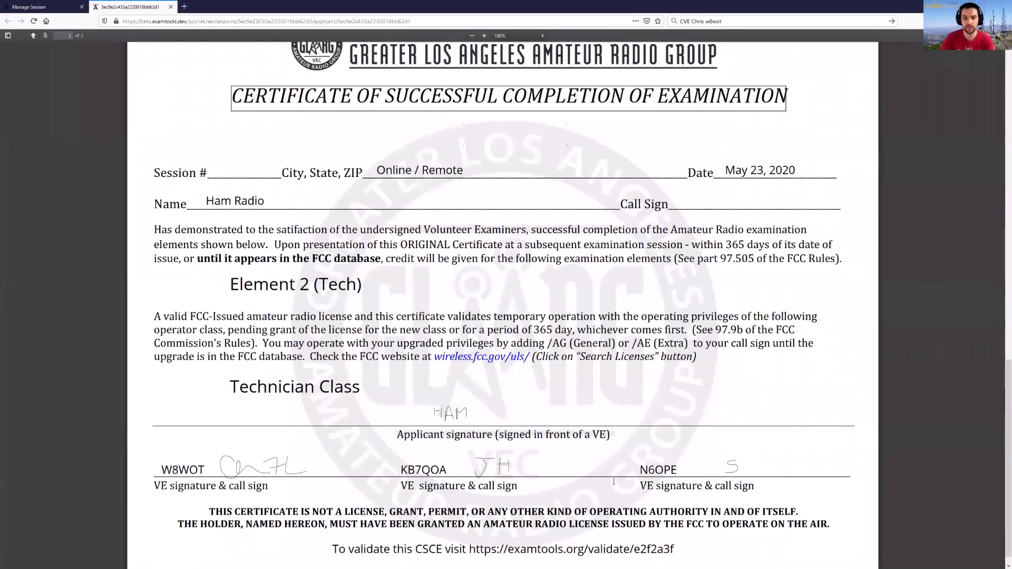
pyautogui.scroll(-1, 686, 365)
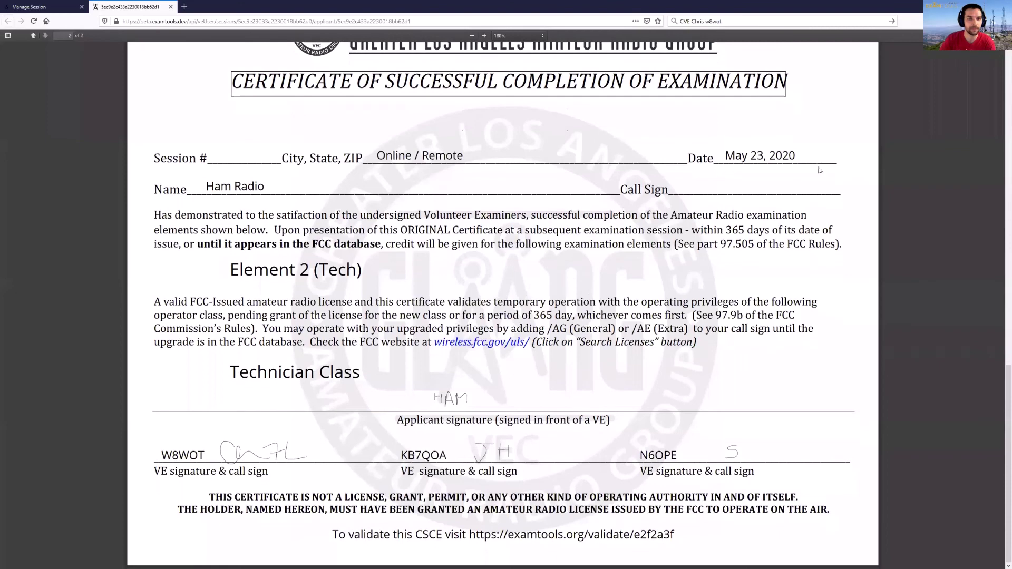
pyautogui.click(58, 7)
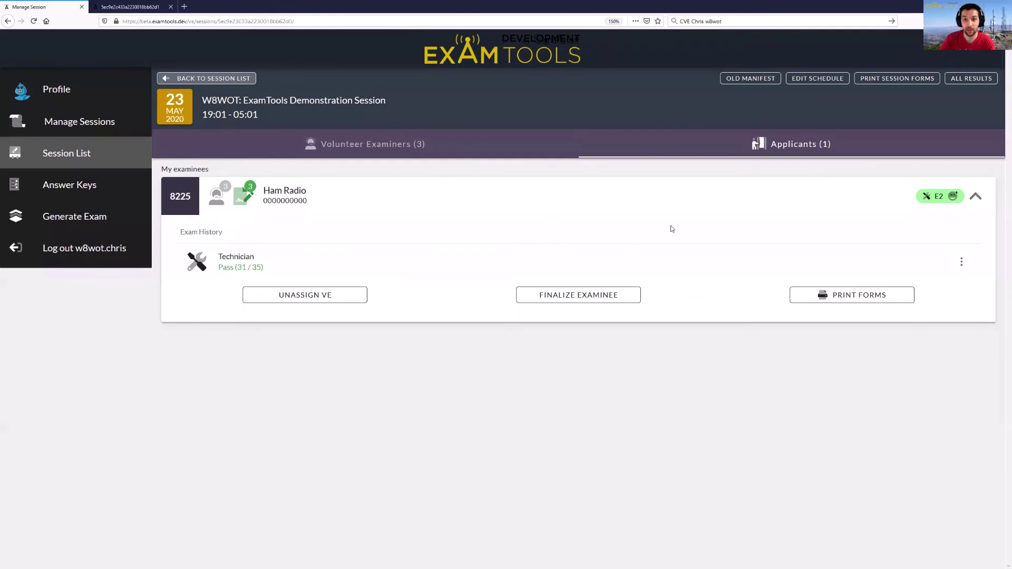
# - Begin finalizing the examinee, entering the examiner password and switching between Use Saved and Draw New Signature
pyautogui.click(626, 296)
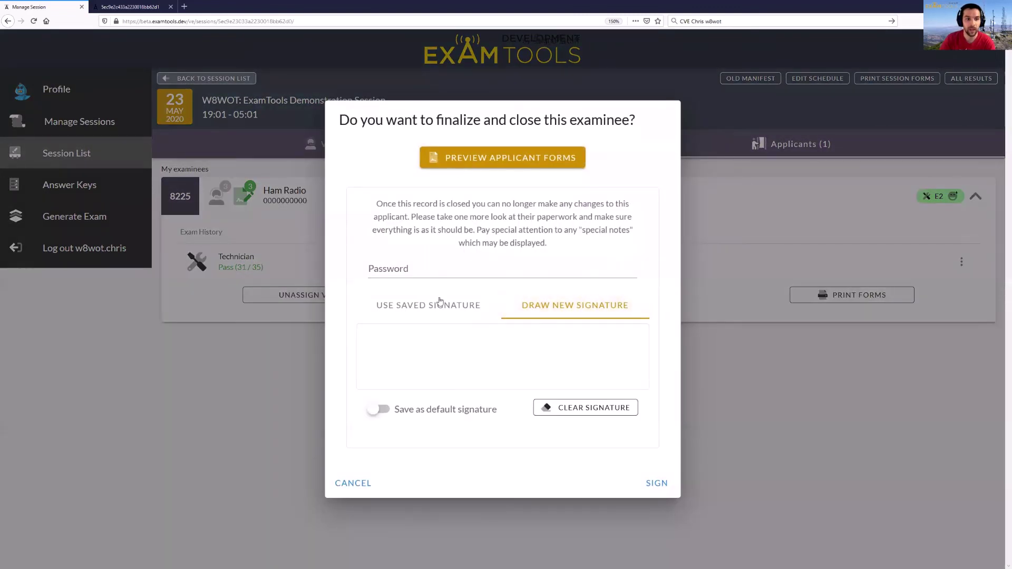
pyautogui.click(444, 275)
pyautogui.write('••••••')
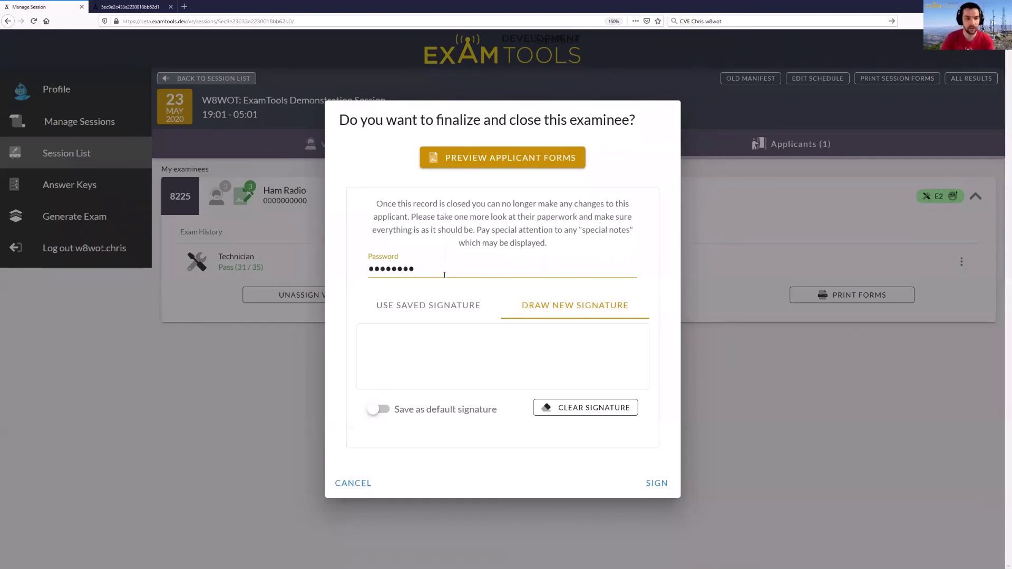
pyautogui.click(420, 298)
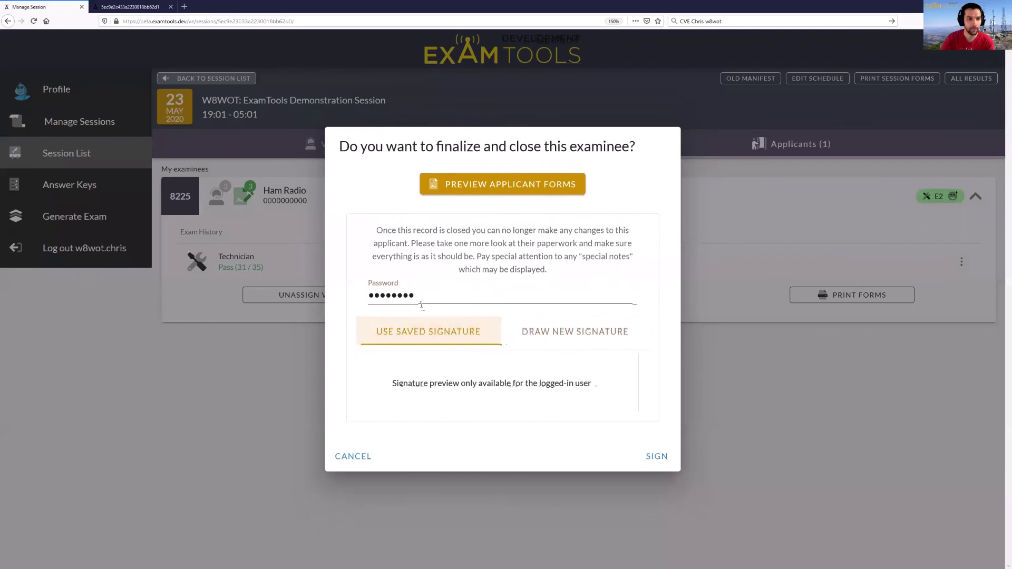
pyautogui.click(593, 331)
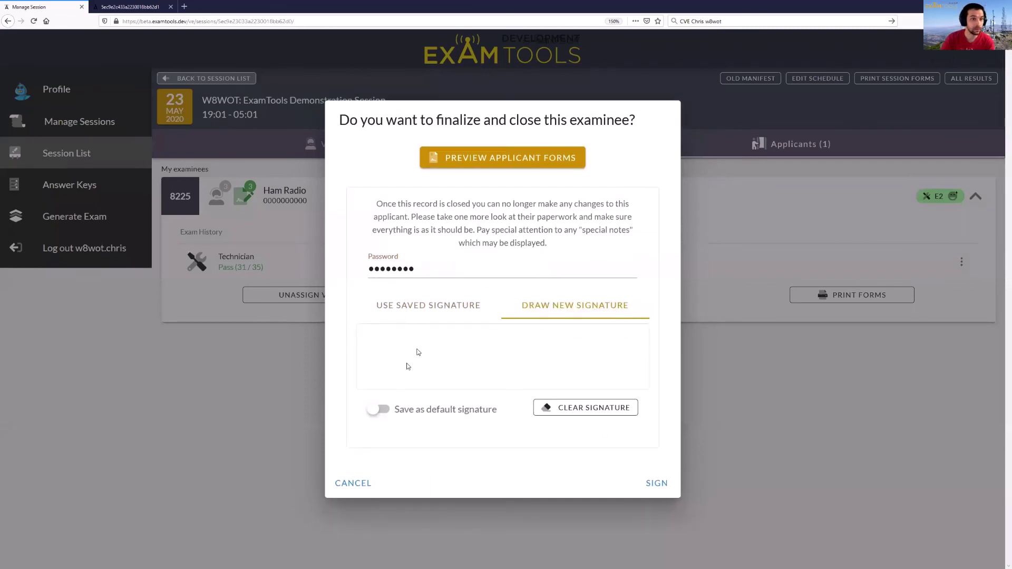